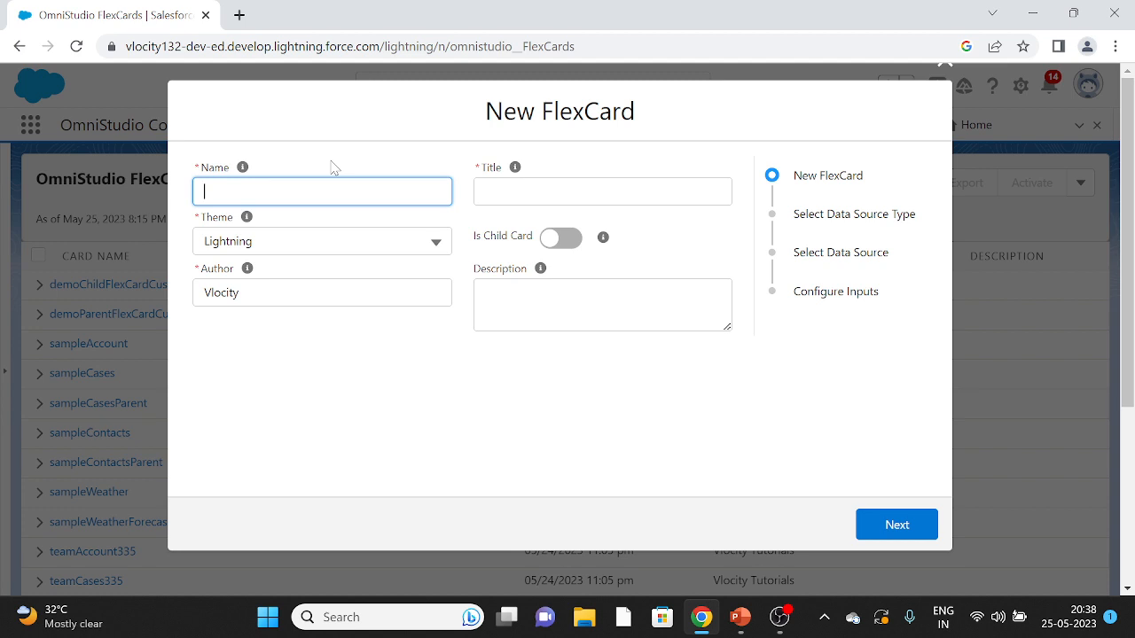
Step: Name the new FlexCard testFlexCard, using the same text for its title, and choose the Lightning theme
text(testFlexCard)
key(ctrl+a)
click(346, 161)
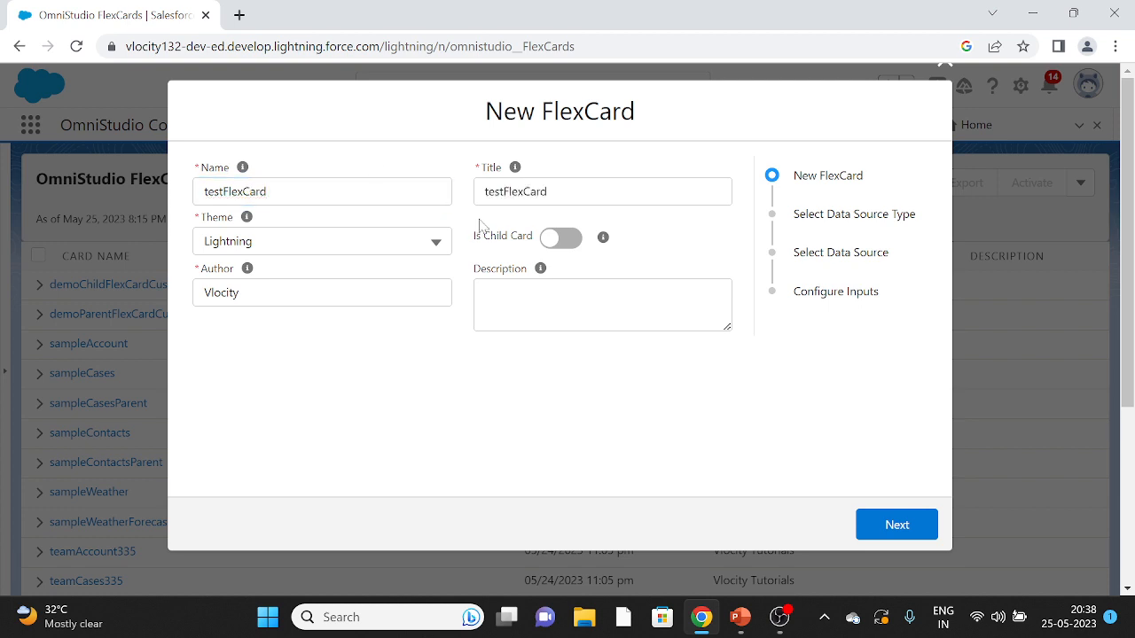
click(275, 253)
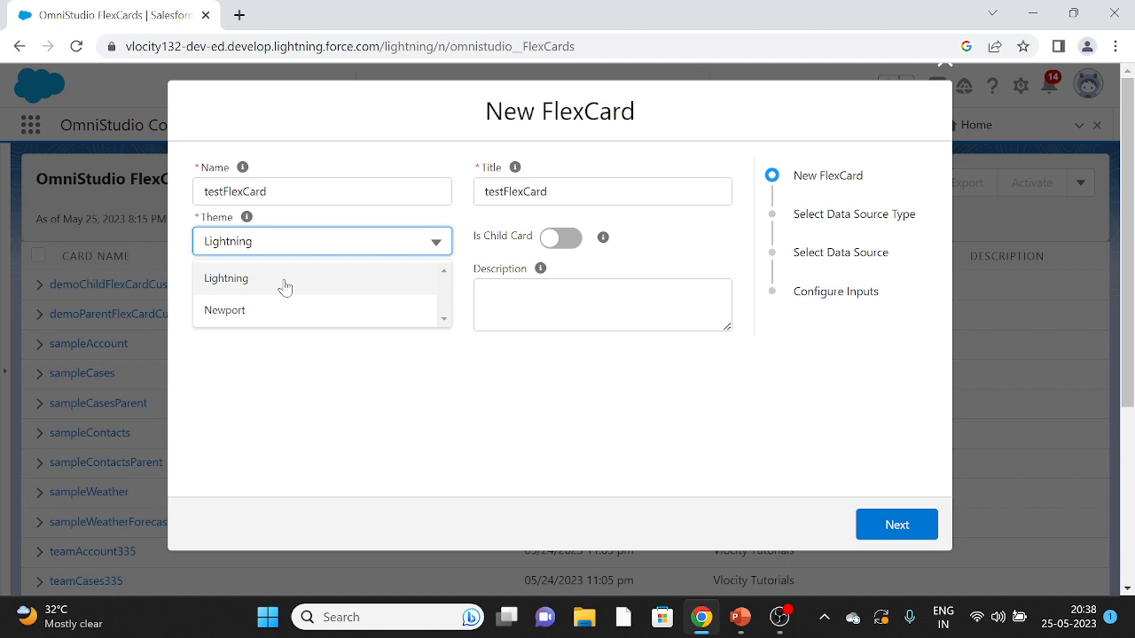
click(284, 285)
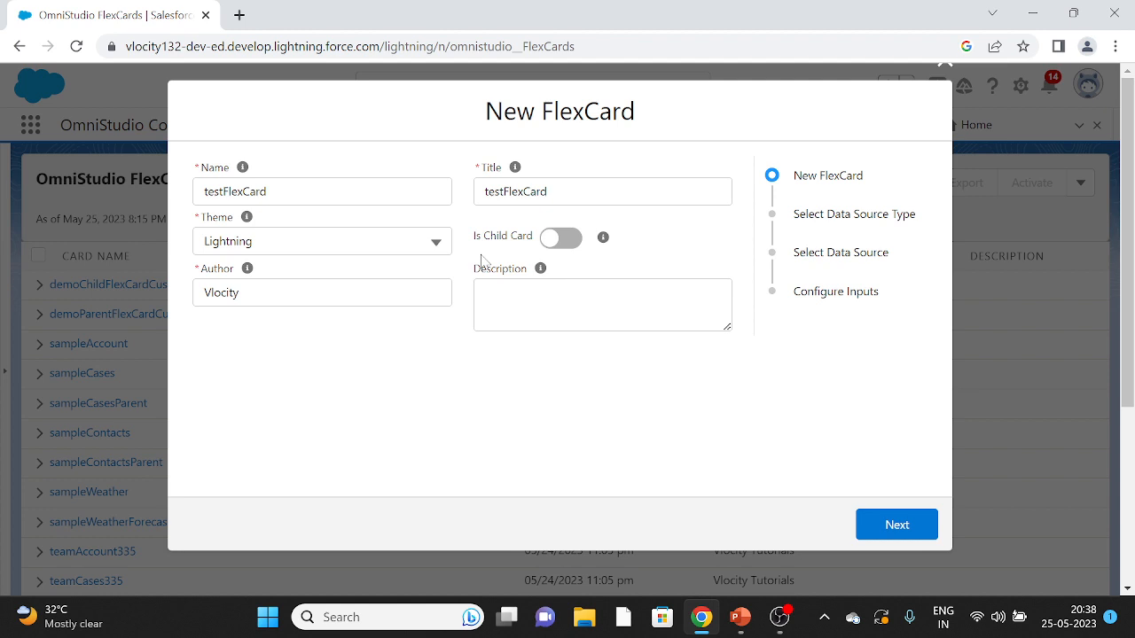
click(548, 241)
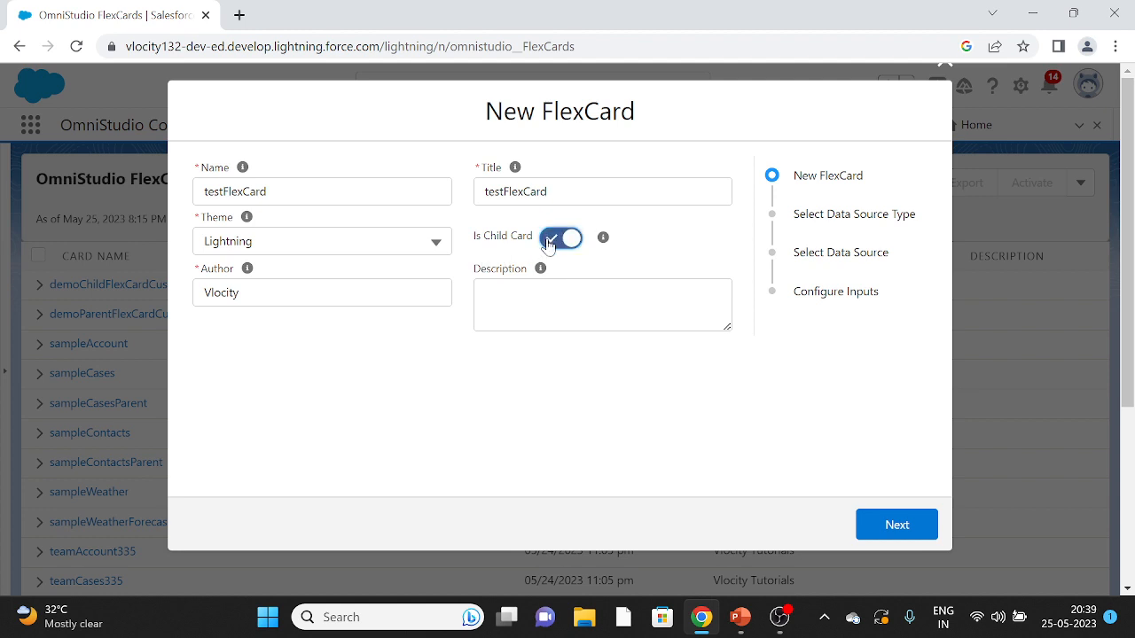
click(548, 241)
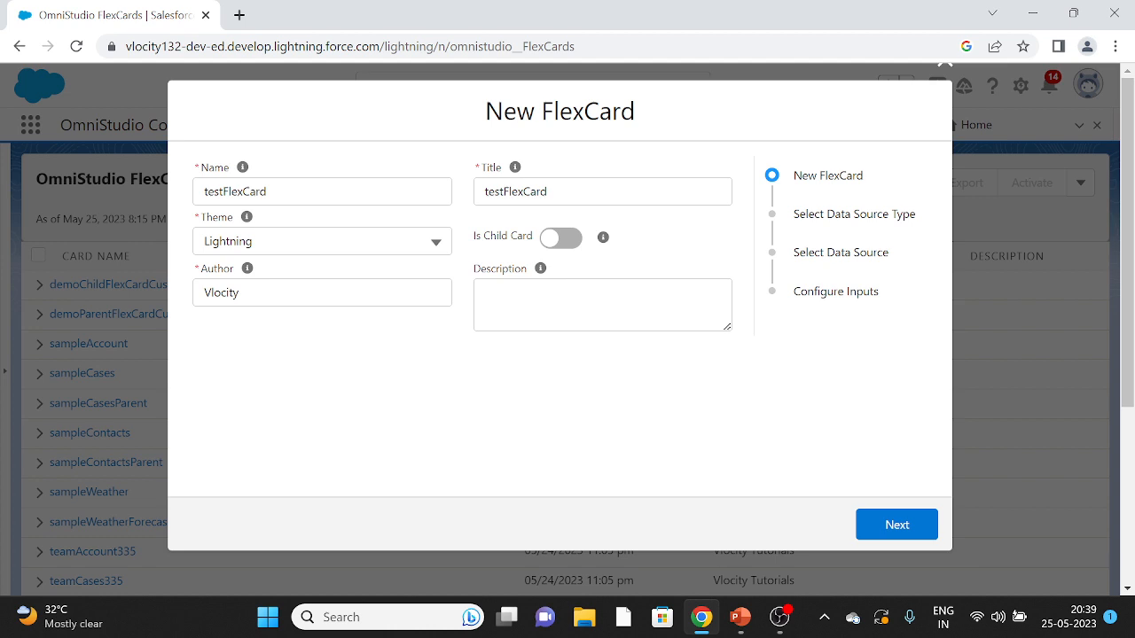
double_click(222, 292)
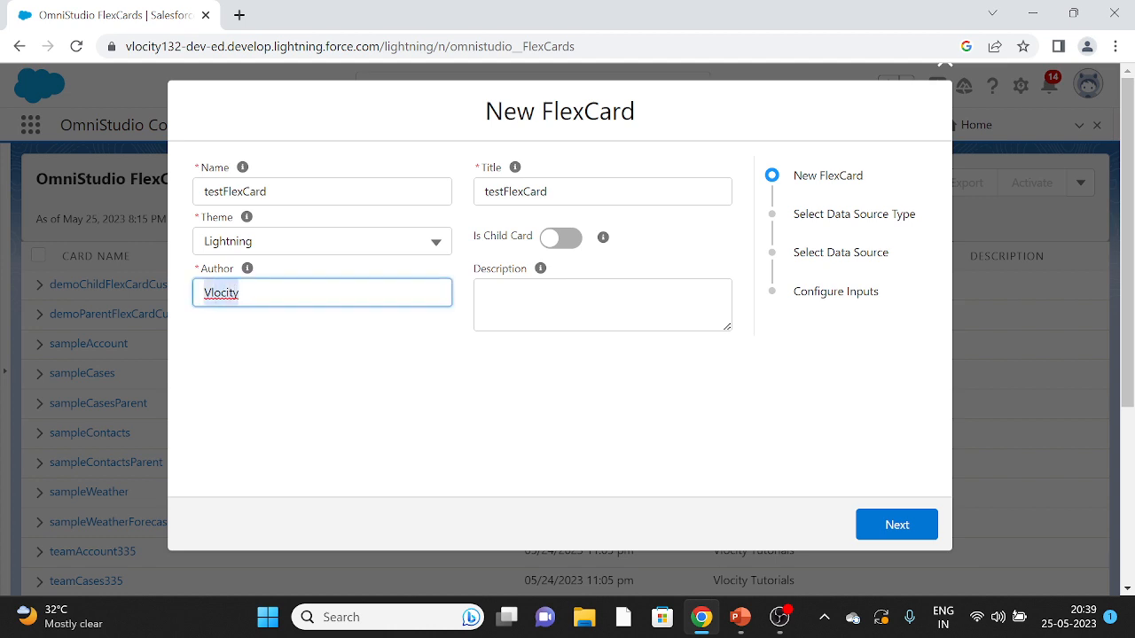
click(286, 343)
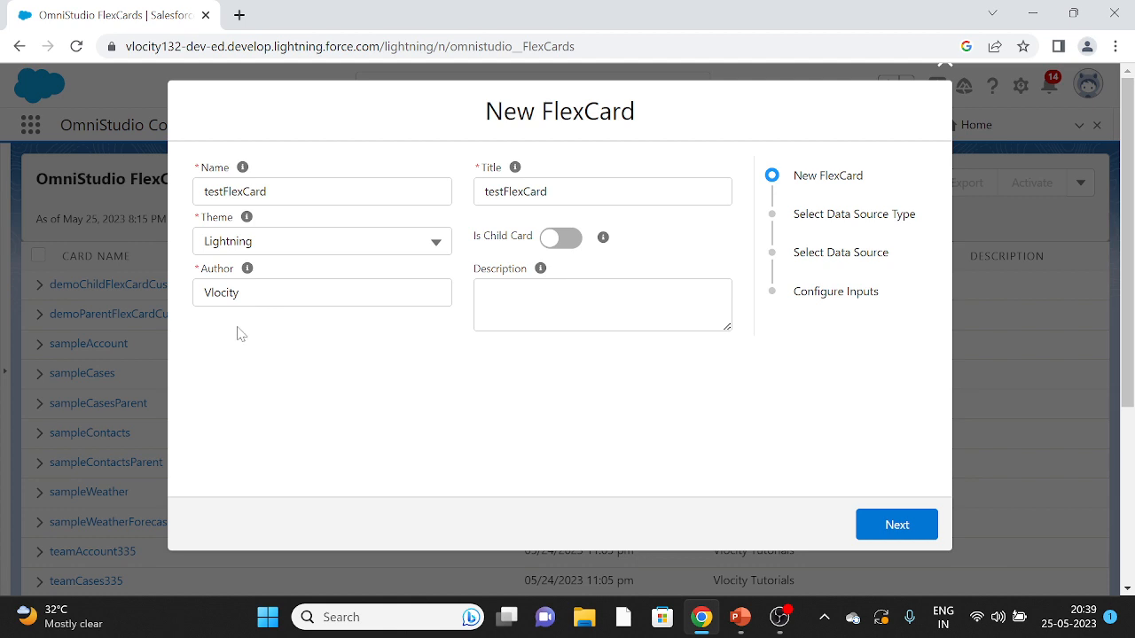
Step: Enter Demo as the FlexCard's description and continue to the data source type selection
click(532, 306)
text(Demo)
click(517, 384)
click(882, 524)
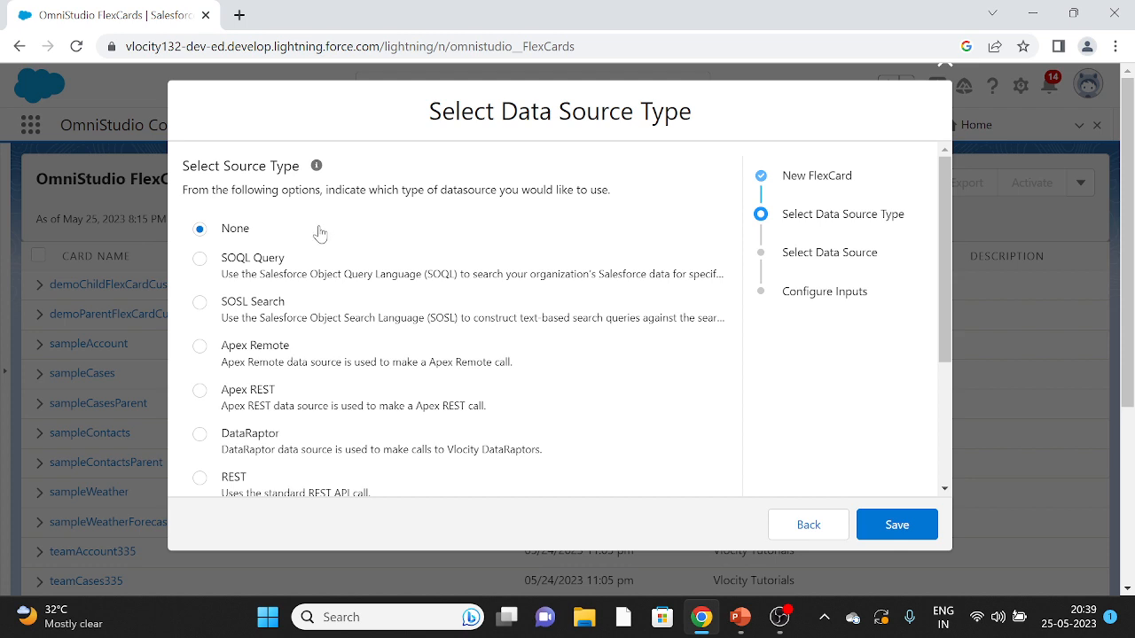
Step: Look through the data source types offered for the FlexCard, from None and SOQL Query down to SDK
drag(428, 111, 692, 112)
click(479, 180)
scroll(286, 213, down, 2)
scroll(287, 249, up, 2)
scroll(275, 349, down, 1)
scroll(274, 354, down, 1)
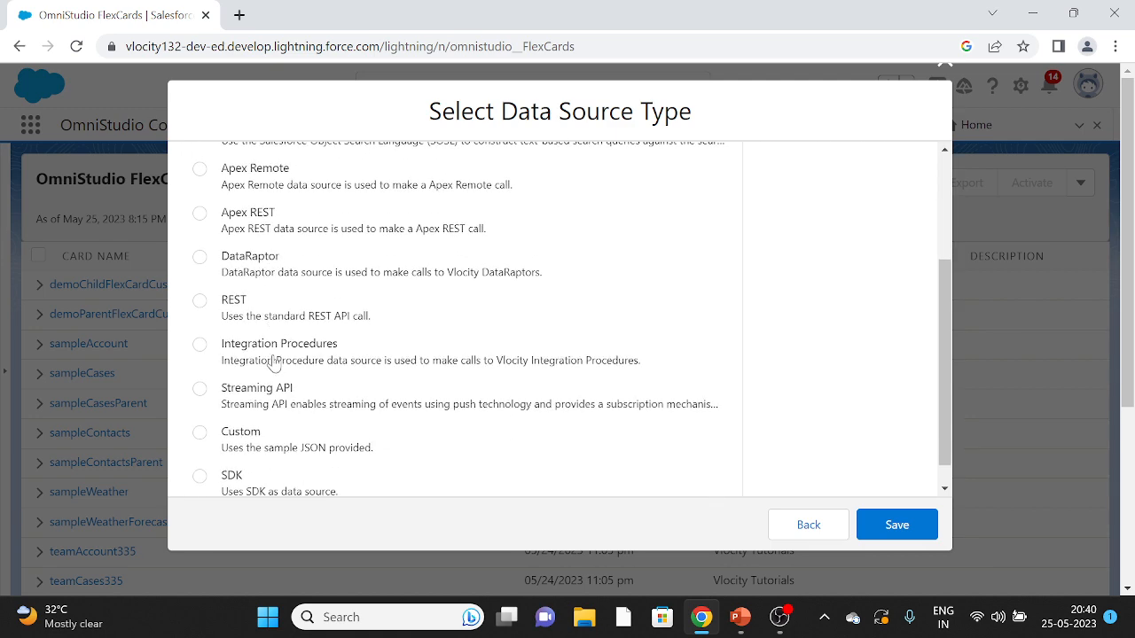
scroll(263, 453, up, 2)
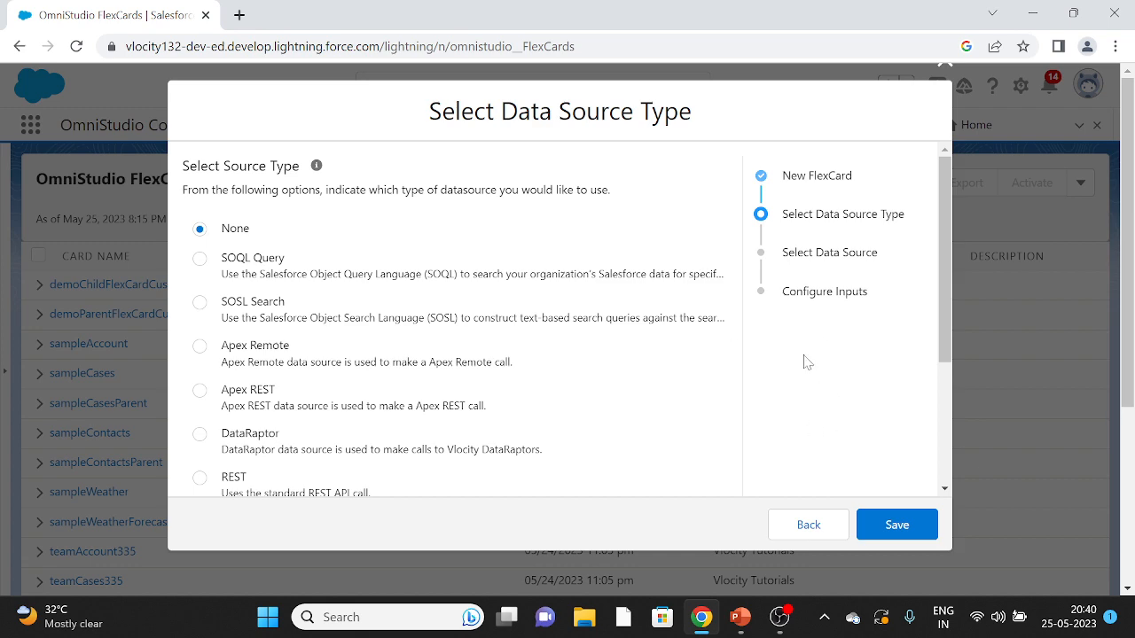
scroll(290, 299, down, 5)
scroll(266, 390, up, 5)
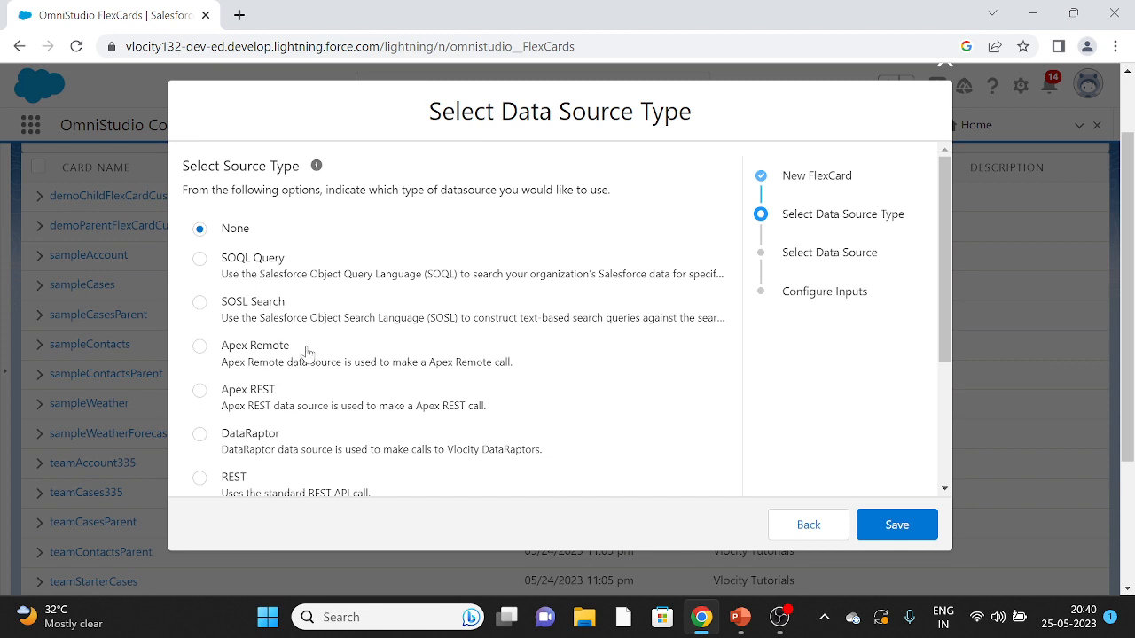
Step: Save the new FlexCard with None as its data source type
click(896, 526)
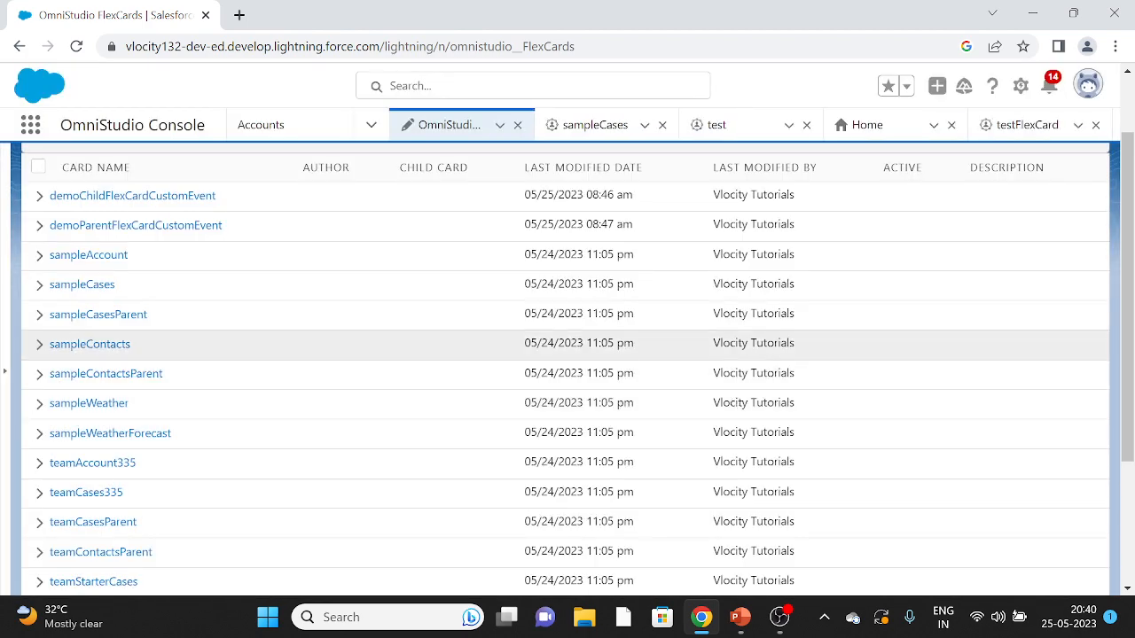
scroll(522, 397, up, 2)
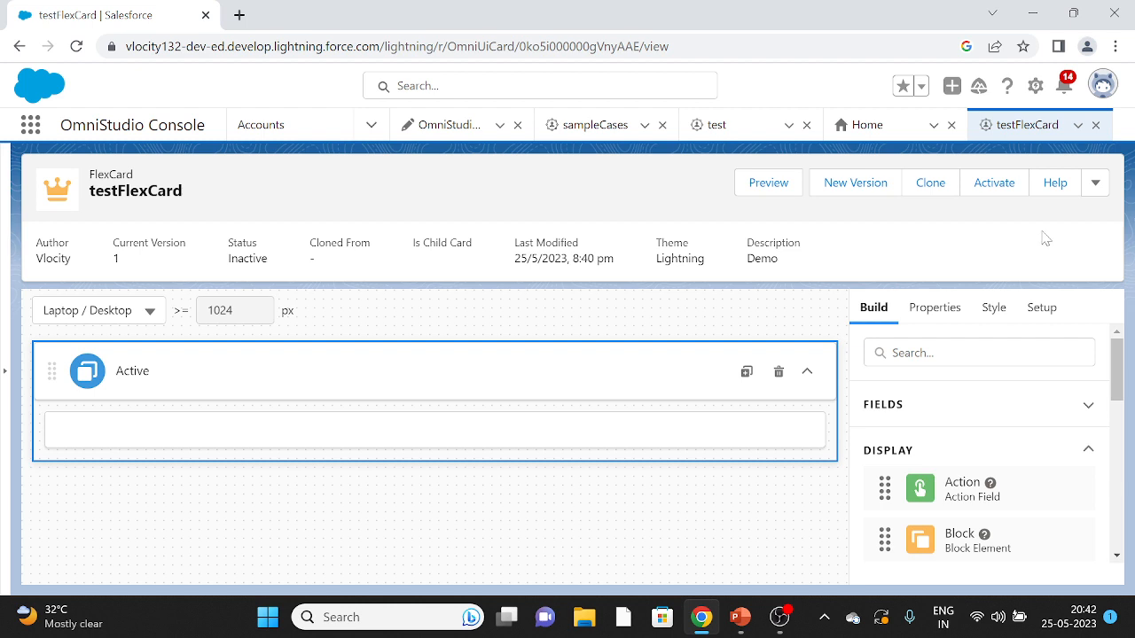
Step: Check the Publish Options of the inactive testFlexCard and close them
click(1095, 186)
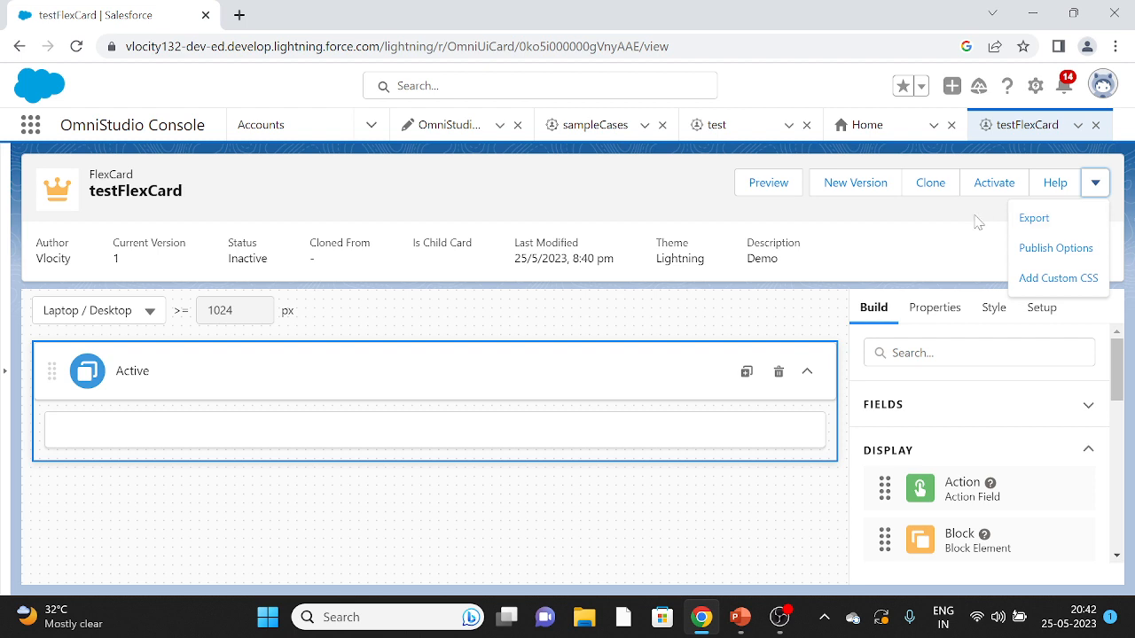
click(1043, 252)
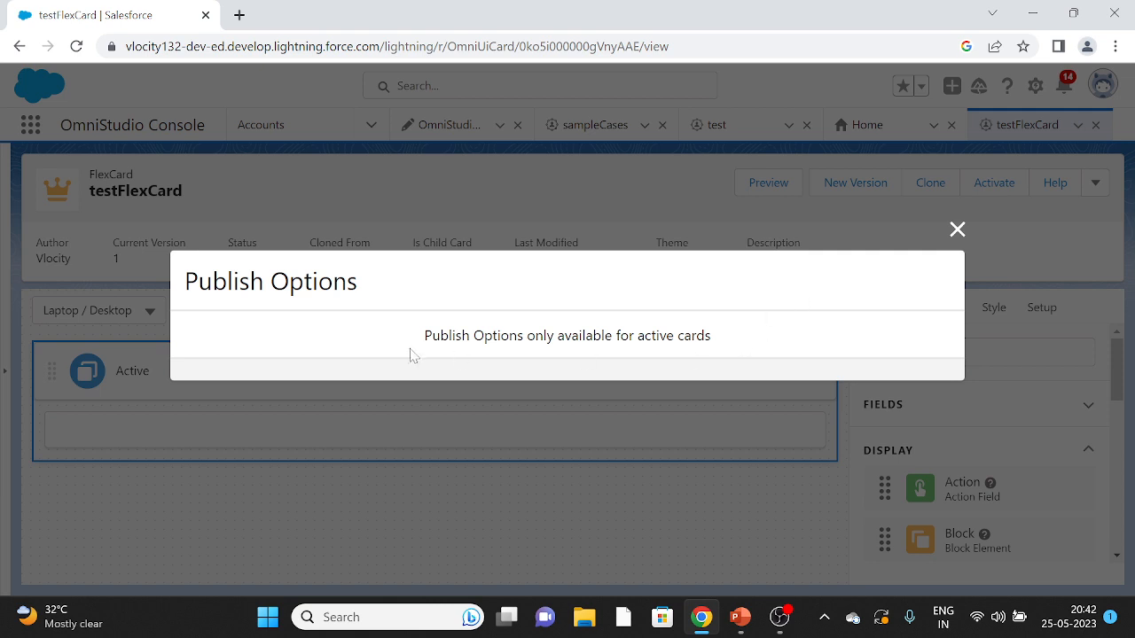
drag(501, 335, 831, 360)
click(957, 229)
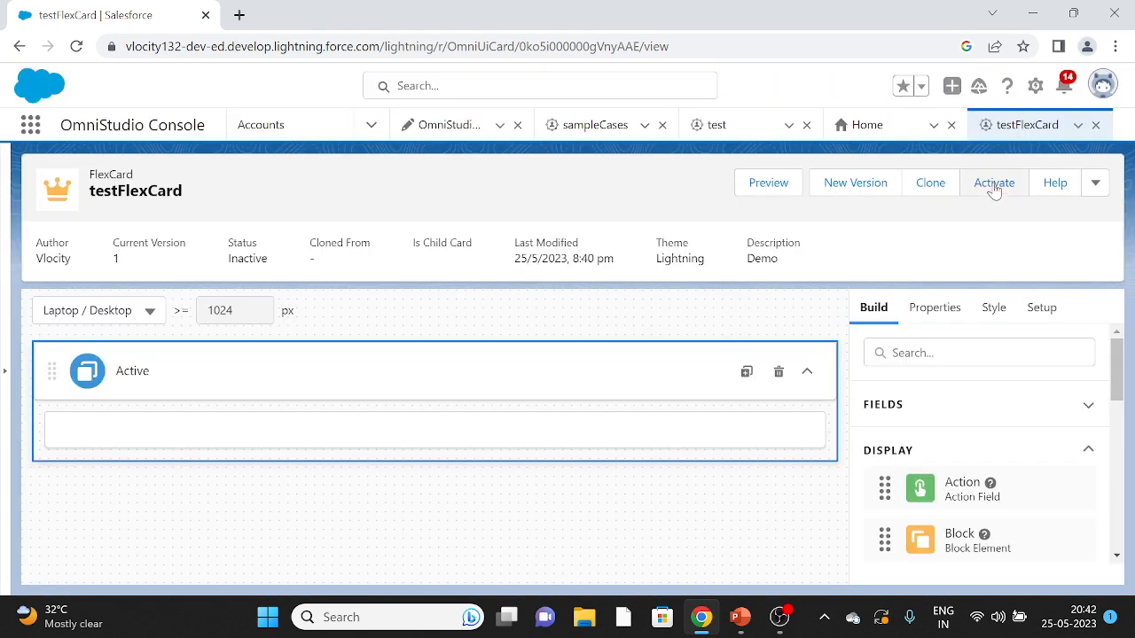
Step: Activate testFlexCard and look over its publish settings and page targets without saving any changes
click(994, 185)
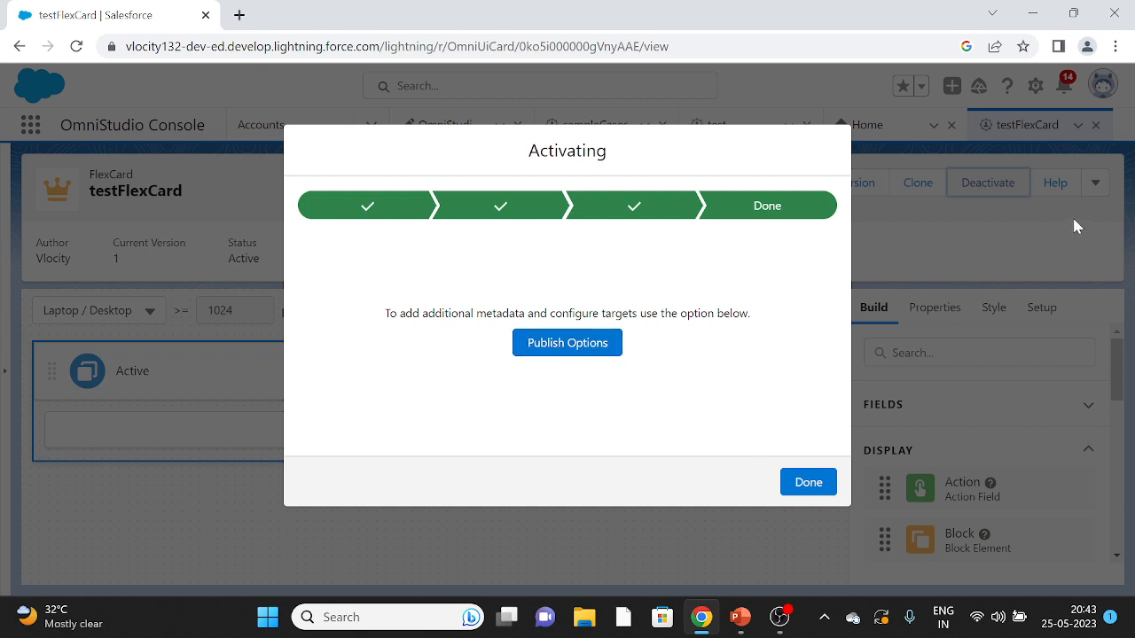
click(604, 347)
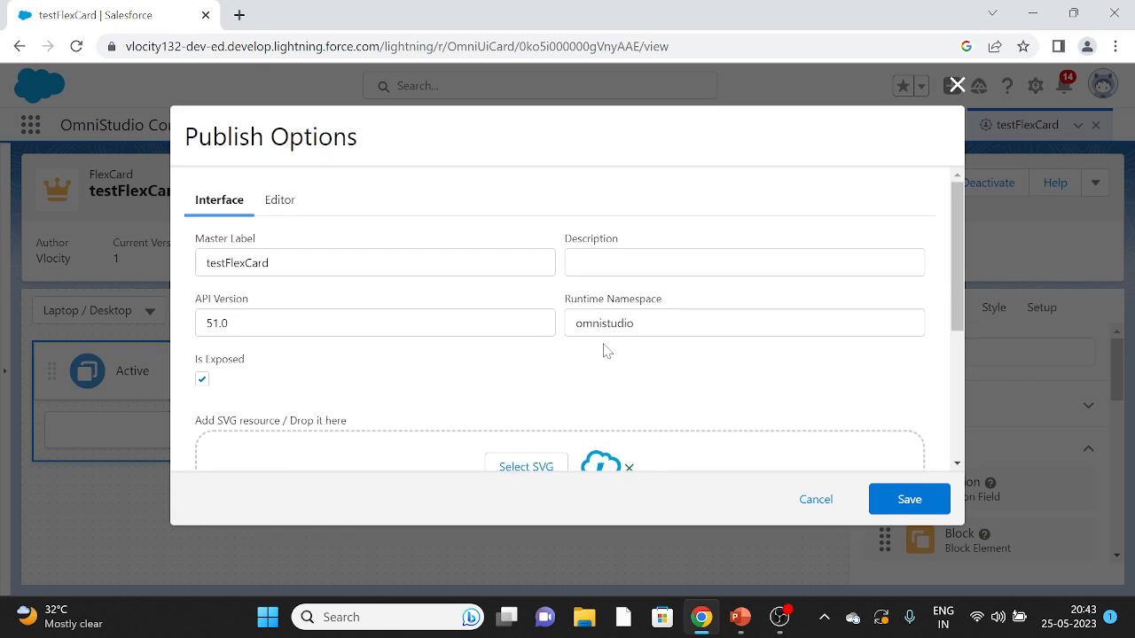
scroll(601, 373, down, 3)
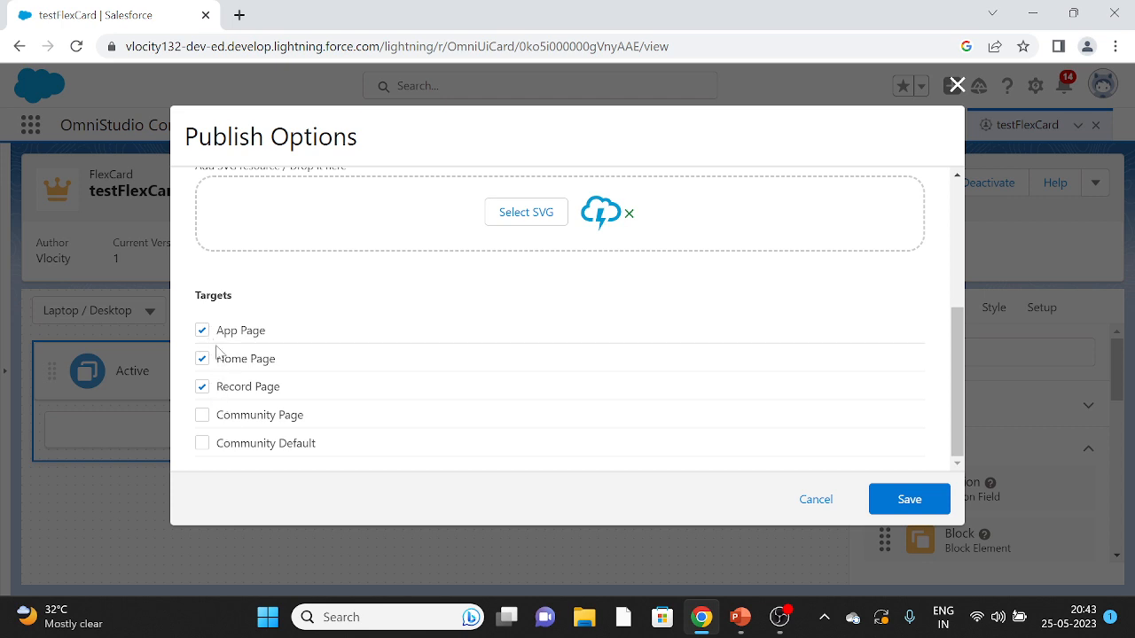
click(816, 500)
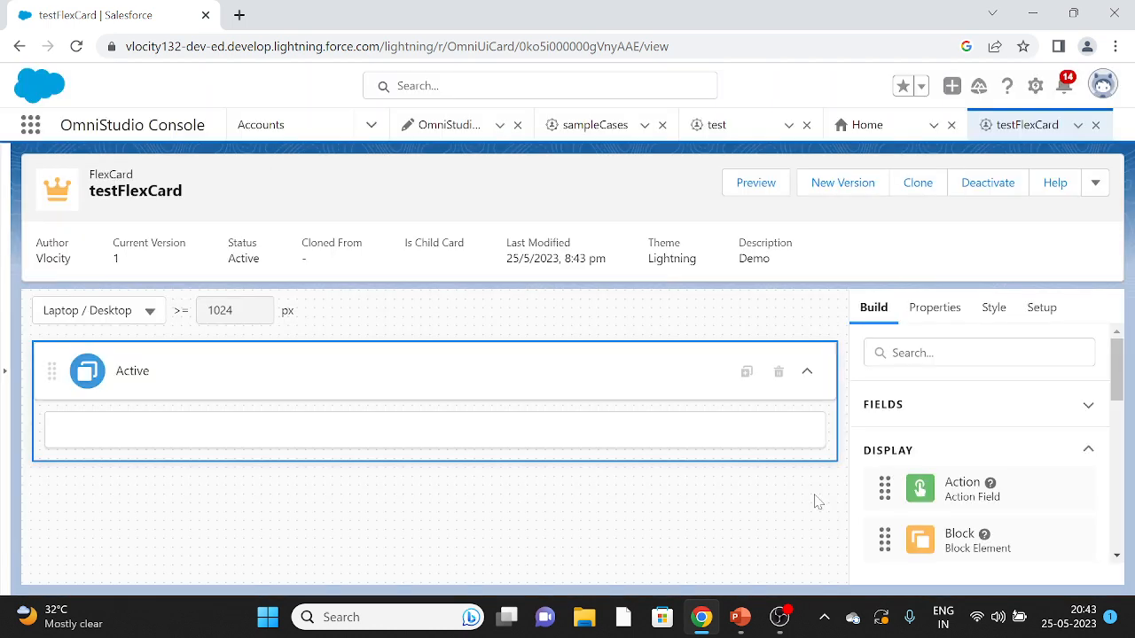
Step: Reopen the Publish Options of the active card and review the interface settings
click(1095, 183)
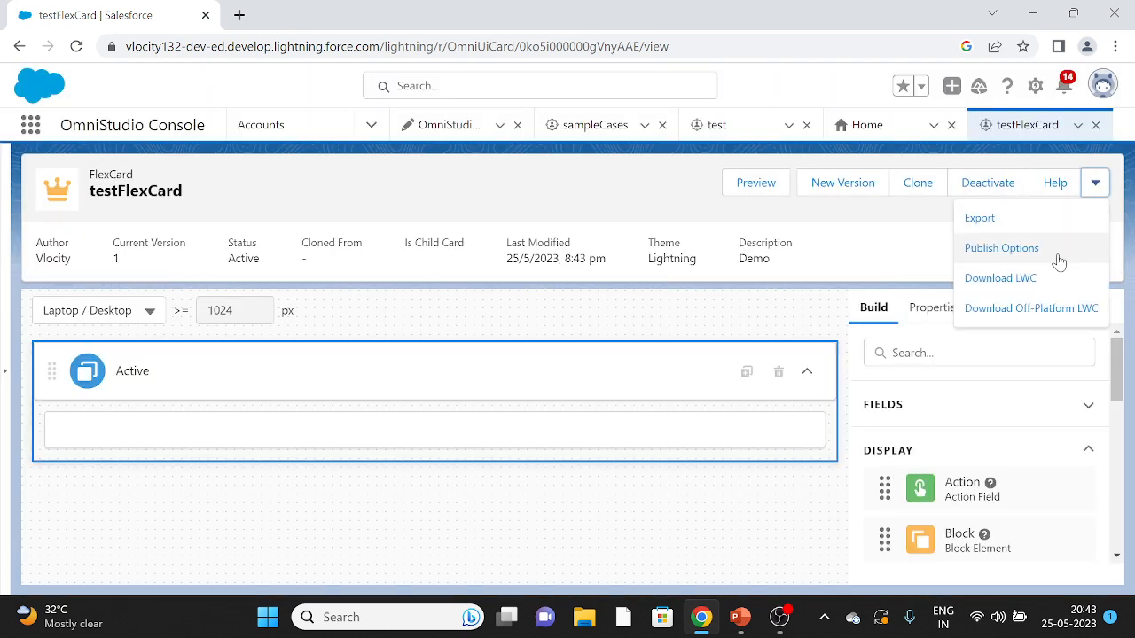
click(1001, 249)
scroll(576, 399, up, 5)
scroll(574, 399, down, 5)
scroll(567, 372, up, 5)
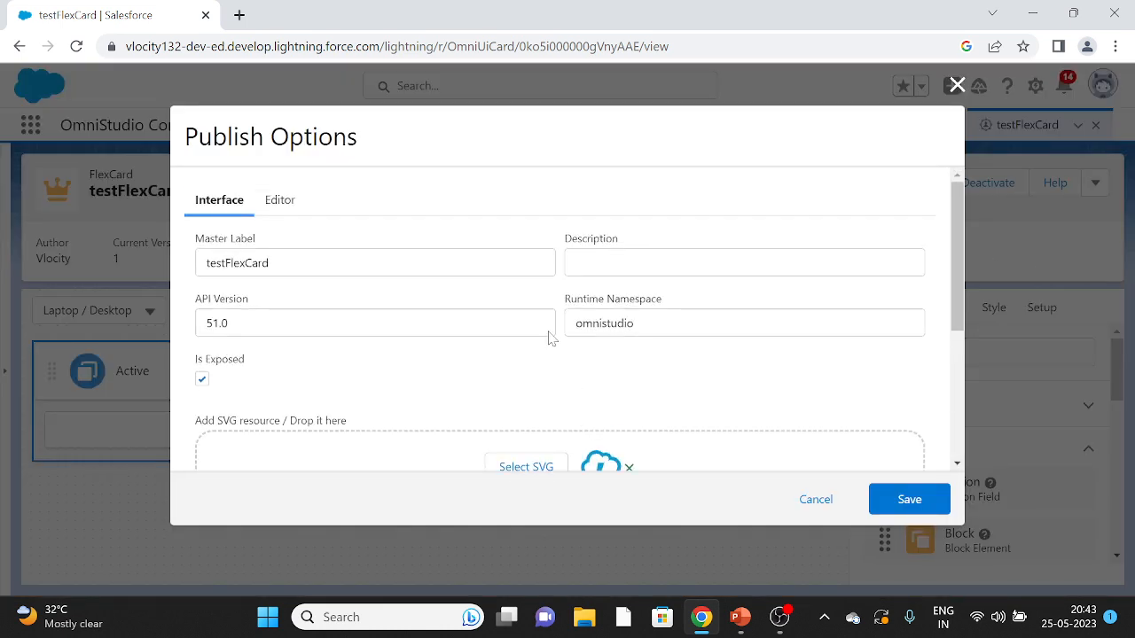
Step: Examine the publish metadata XML with its targets and target configs in the editor view, and leave without saving
click(280, 200)
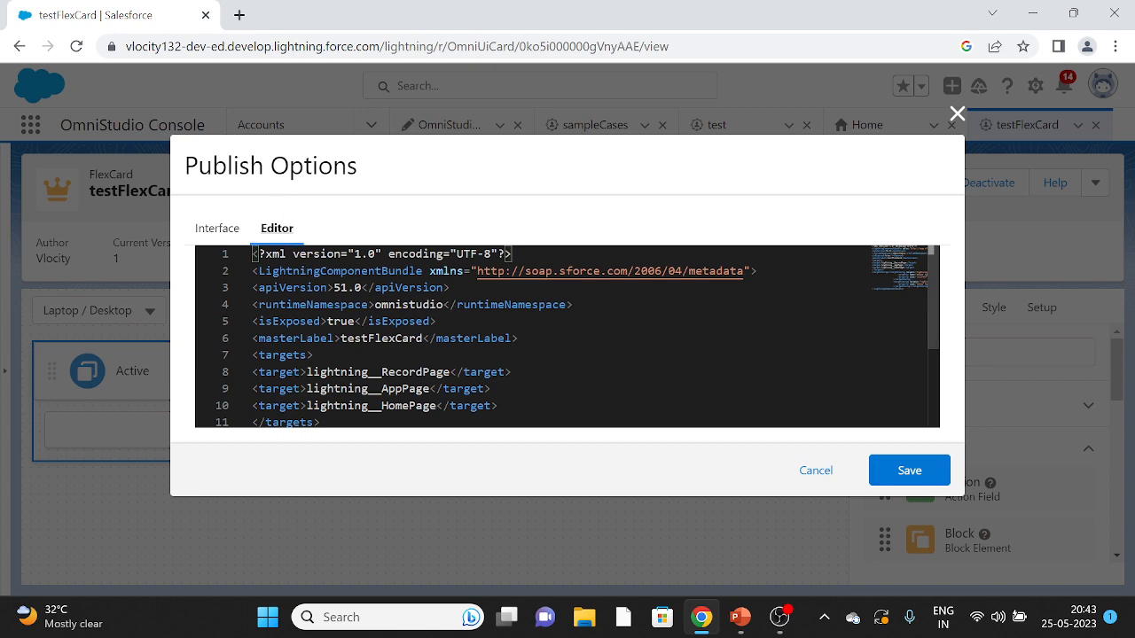
scroll(567, 337, down, 2)
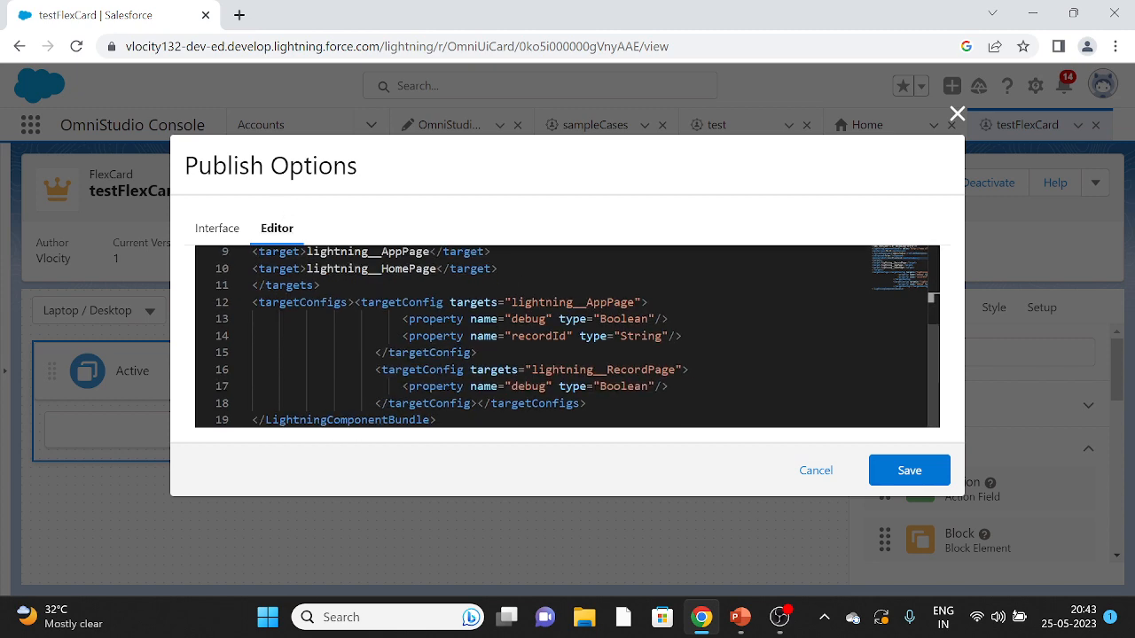
scroll(567, 337, up, 2)
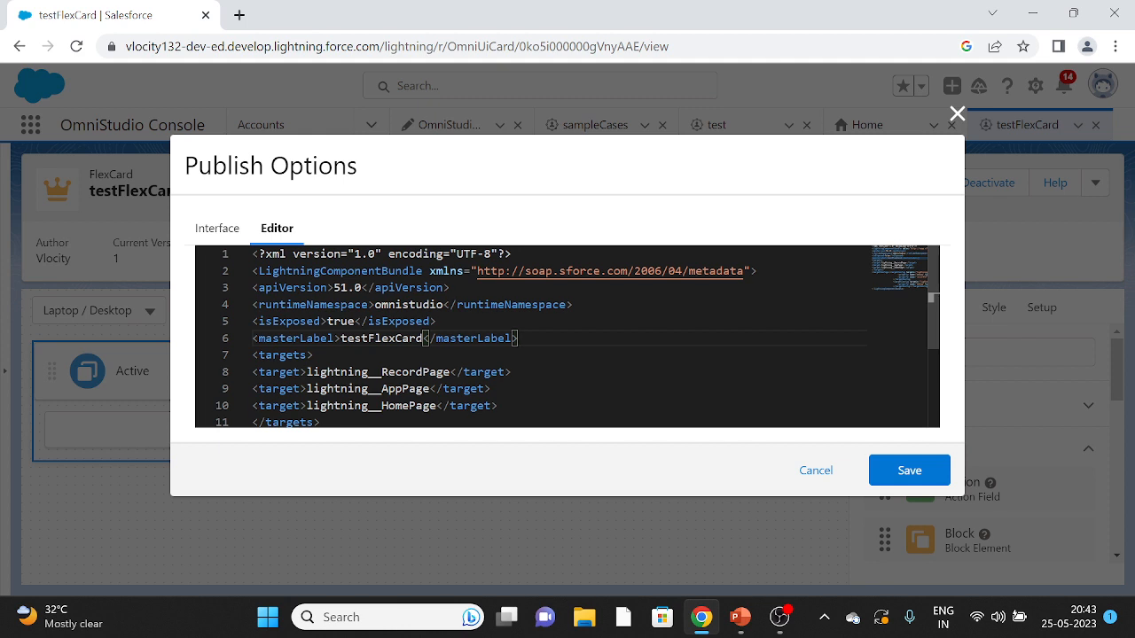
scroll(568, 337, down, 2)
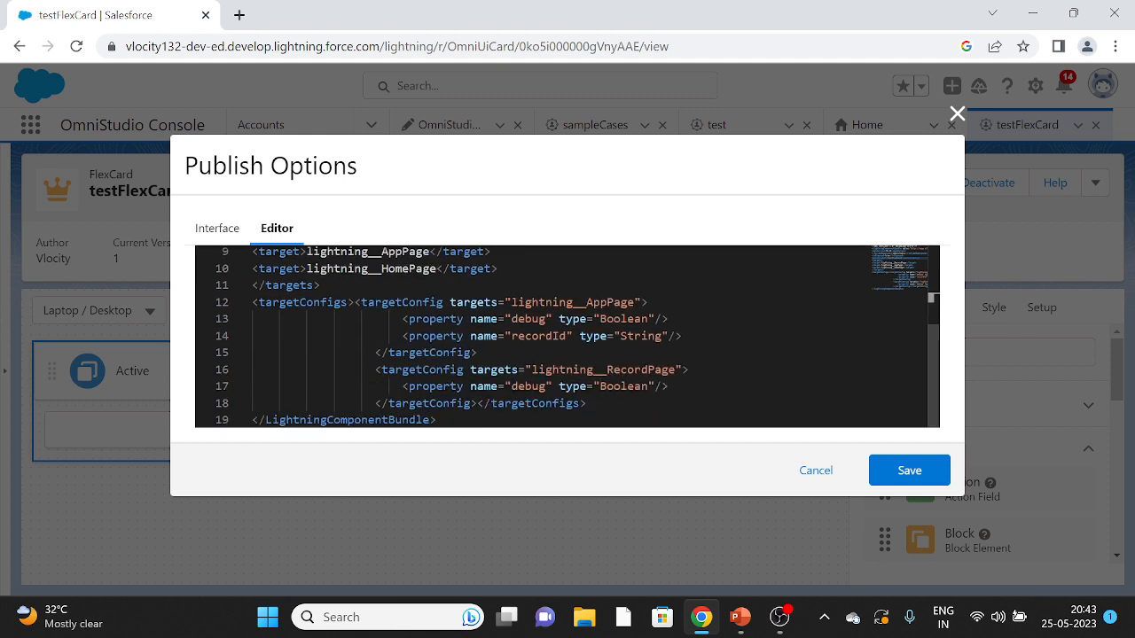
scroll(567, 337, up, 1)
scroll(567, 337, down, 1)
click(812, 472)
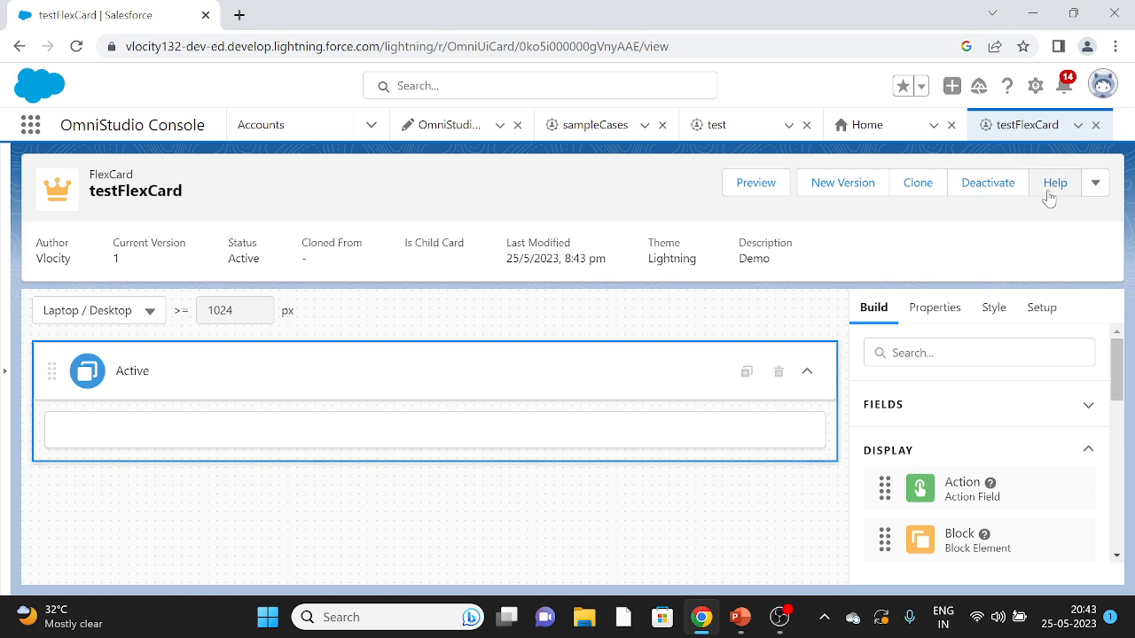
click(1095, 184)
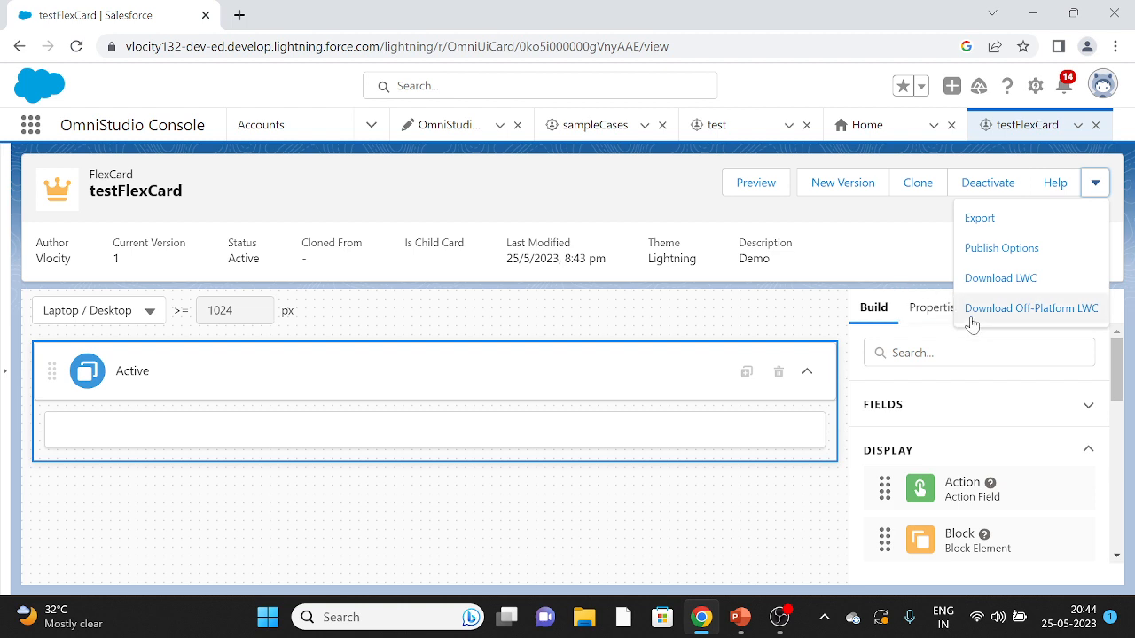
click(897, 262)
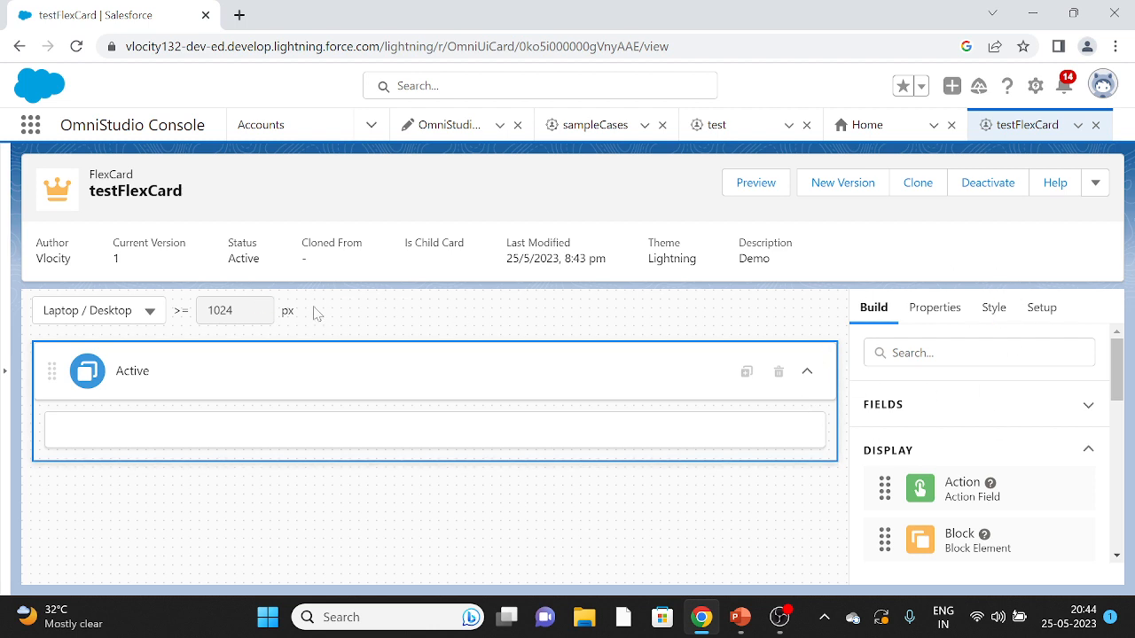
Step: Compare the card canvas at the Tablet L, Tablet M/S, Mobile L and Mobile M/S sizes, and return to Laptop / Desktop
click(149, 311)
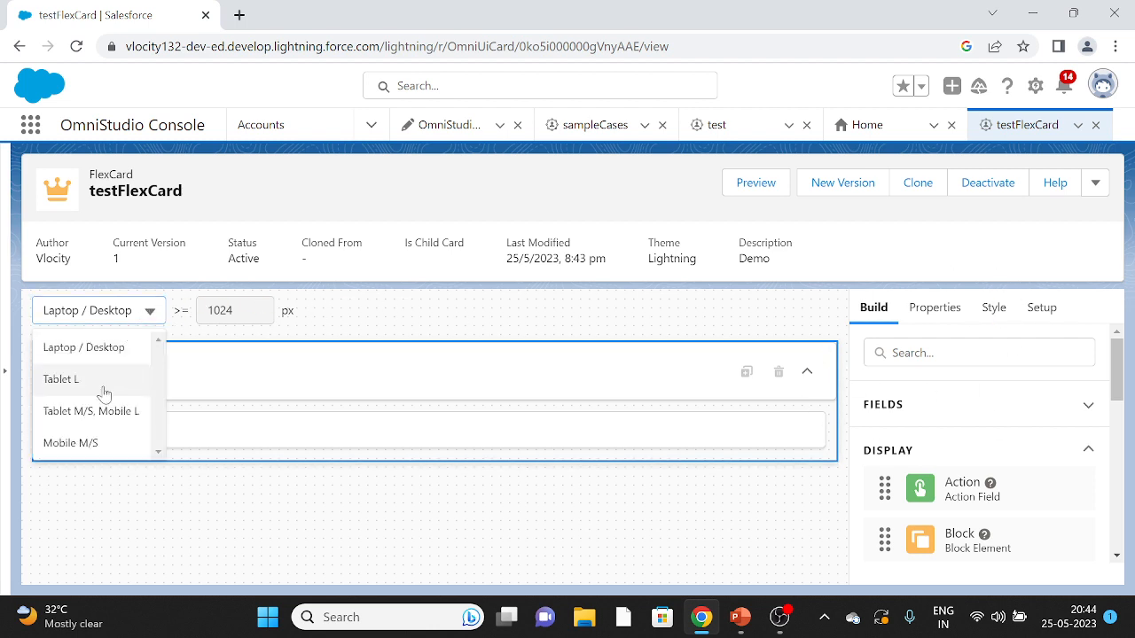
click(102, 388)
click(121, 312)
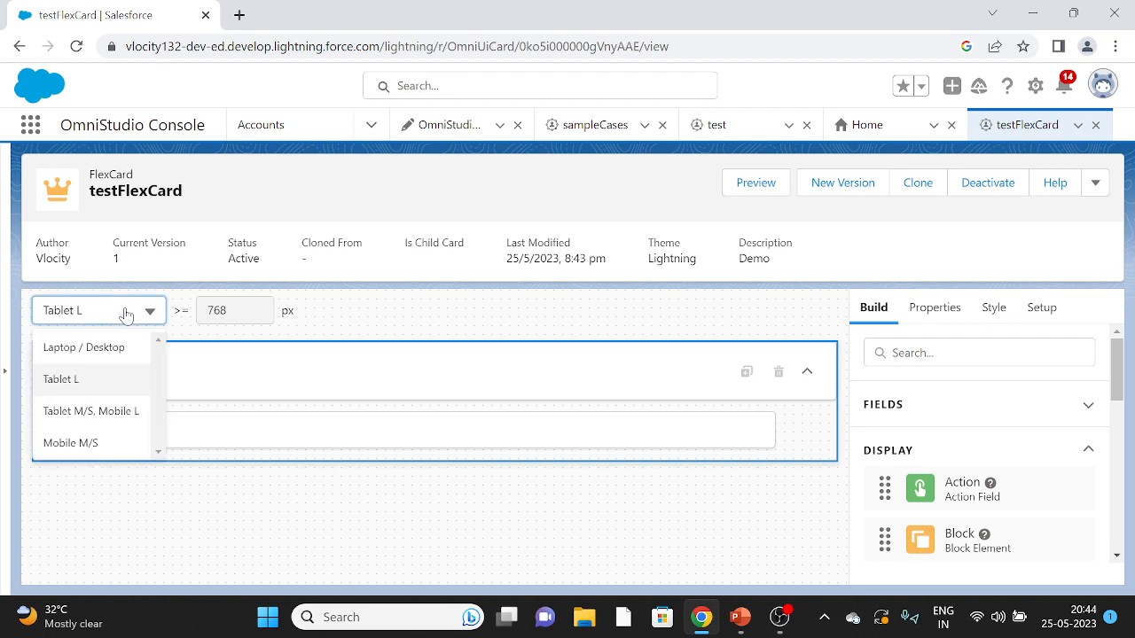
click(109, 411)
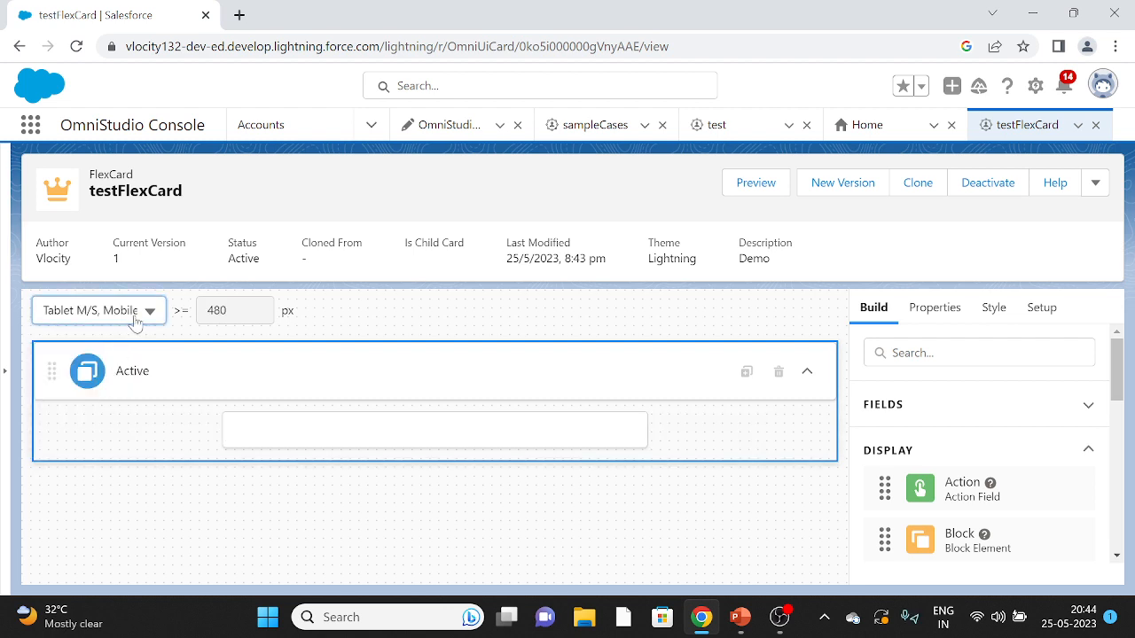
click(133, 317)
click(118, 444)
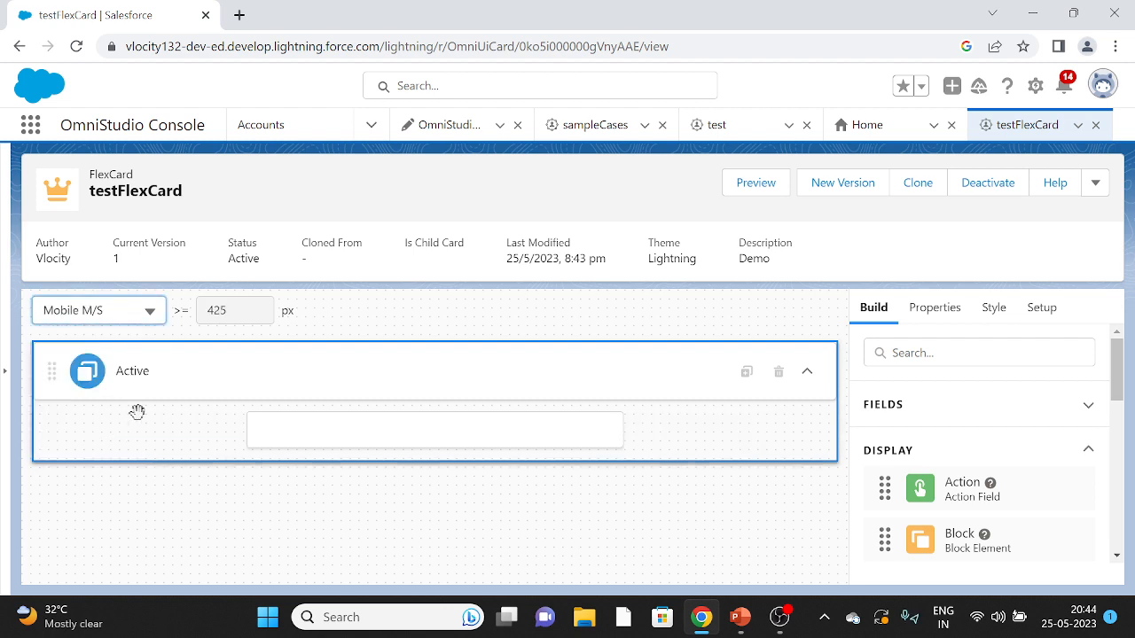
click(150, 311)
click(131, 359)
click(404, 316)
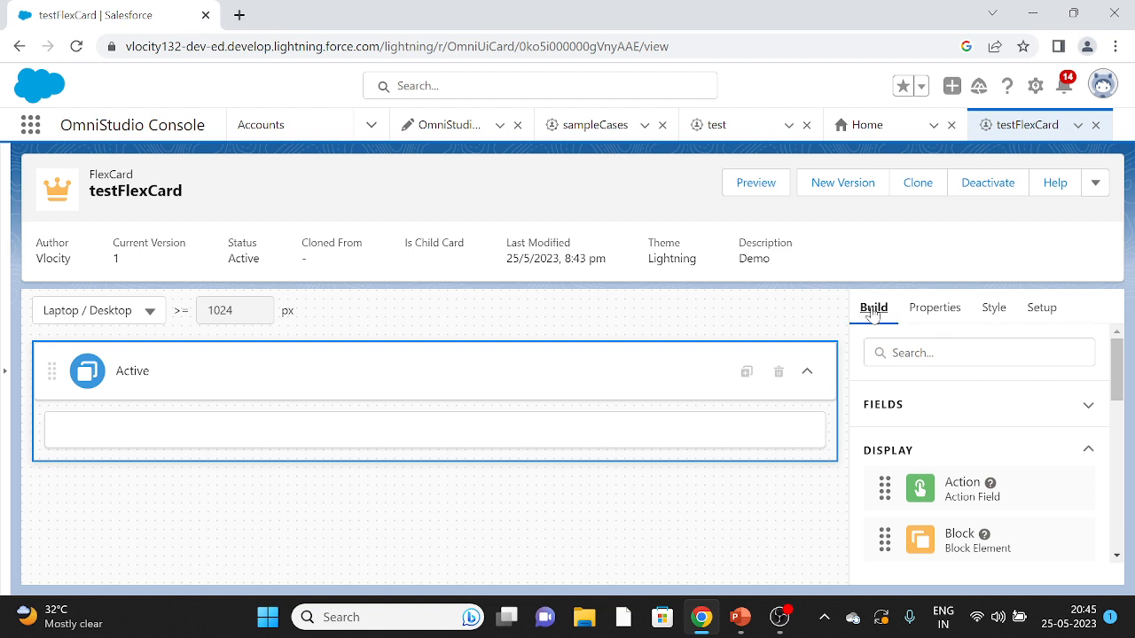
Step: Examine the Fields group and the Display elements available for the card, from Action to Text
click(918, 411)
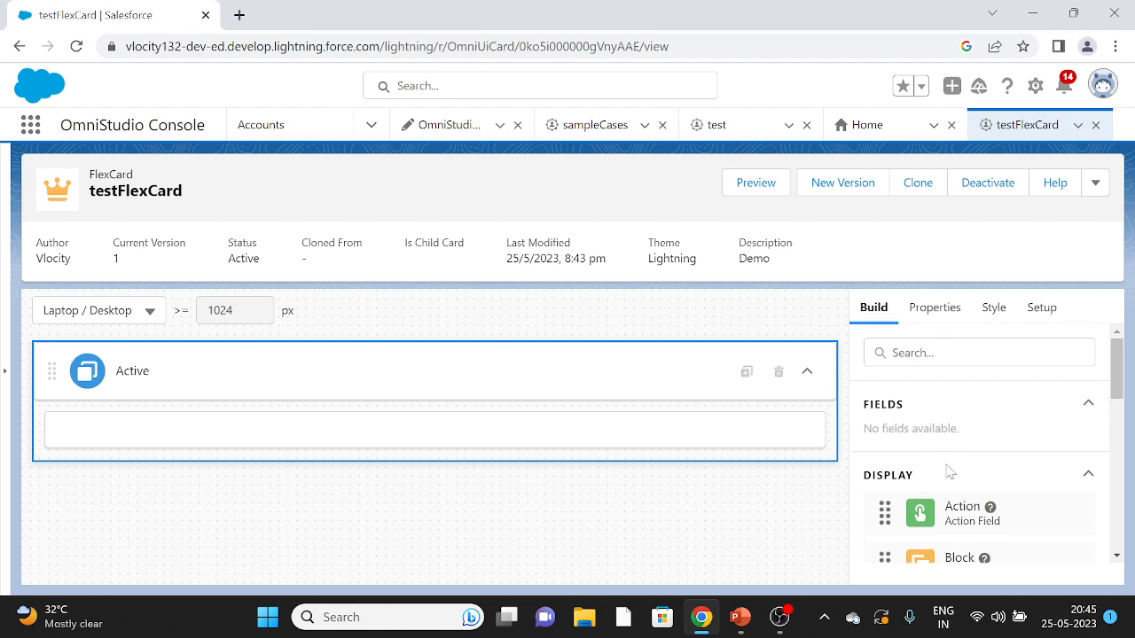
scroll(943, 467, down, 2)
scroll(913, 439, up, 1)
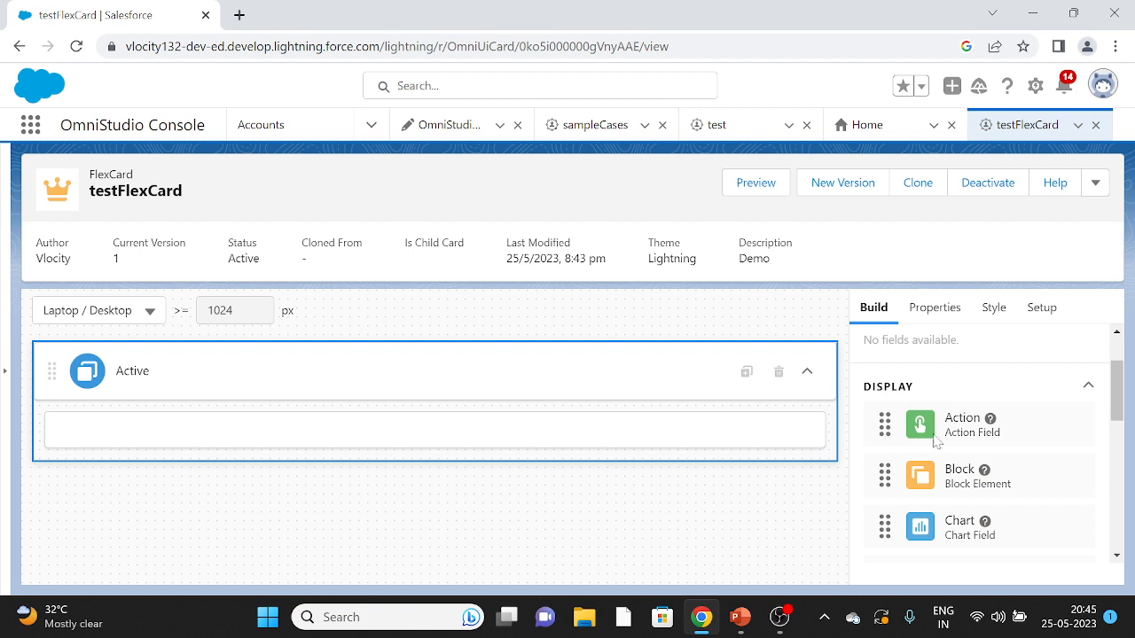
scroll(920, 425, down, 1)
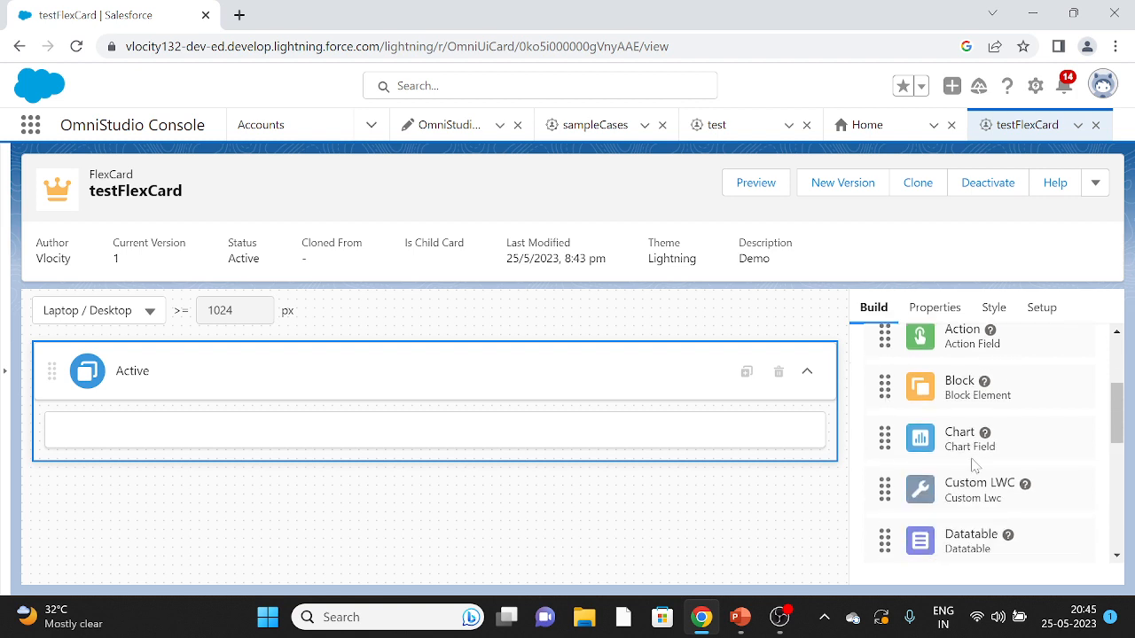
scroll(920, 337, down, 1)
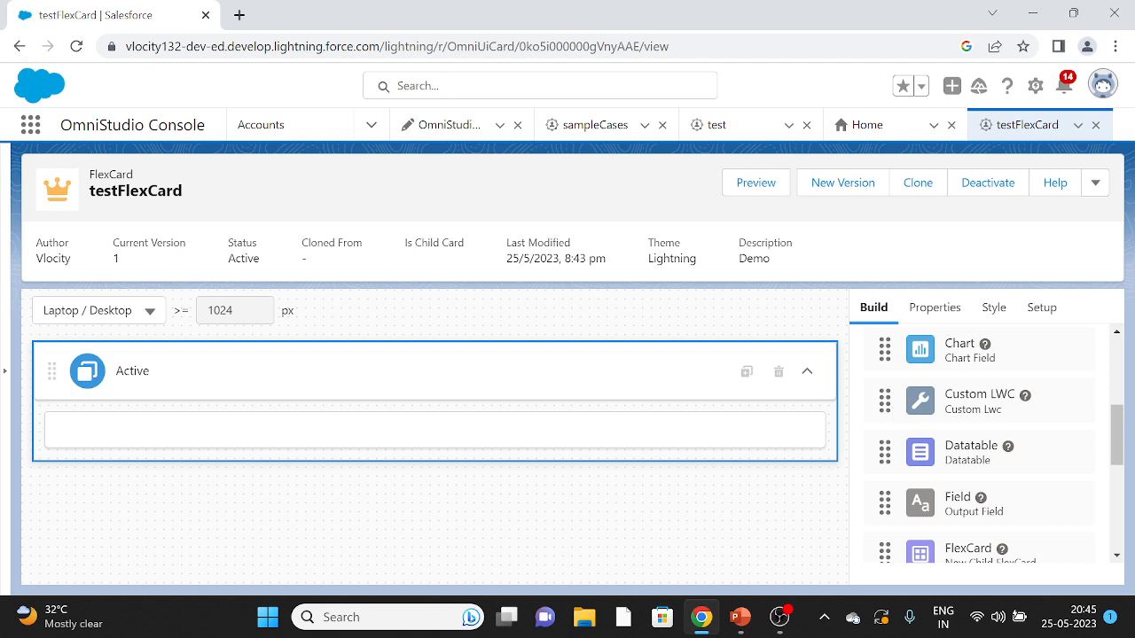
scroll(980, 444, down, 1)
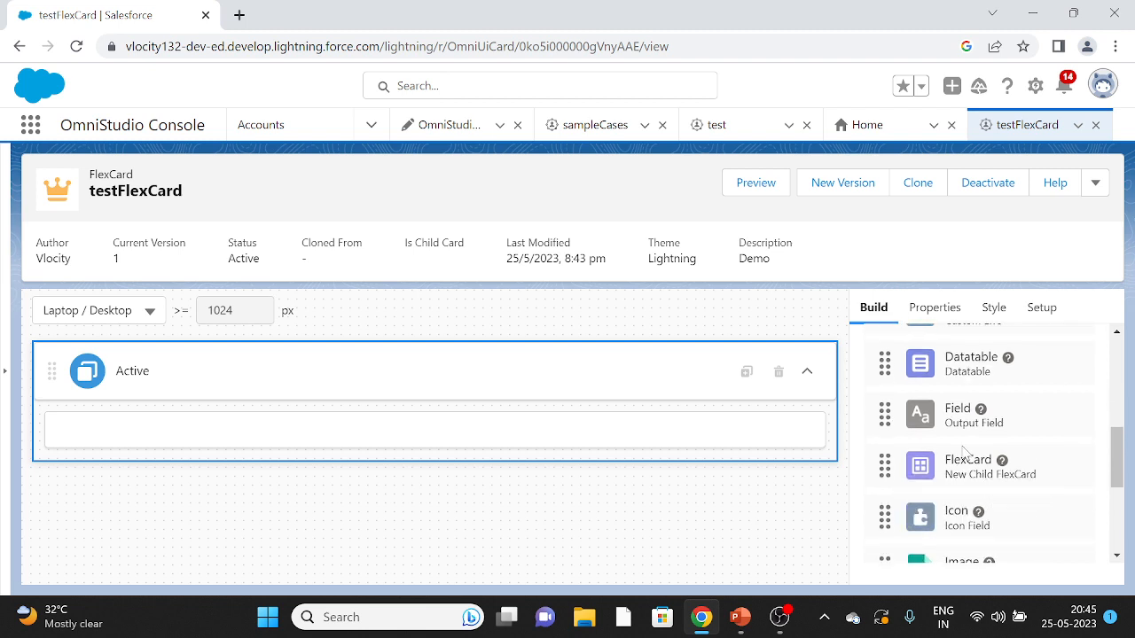
scroll(967, 502, down, 3)
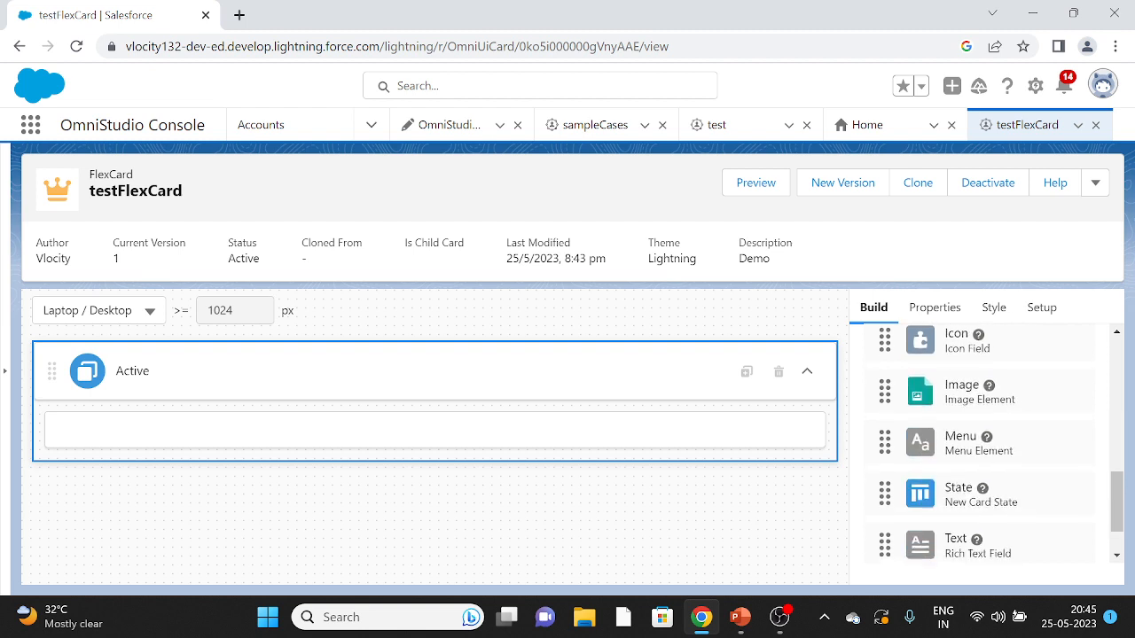
click(905, 540)
Step: Examine the Inputs elements available for the card, from Checkbox to Typeahead
scroll(962, 523, down, 3)
scroll(940, 443, down, 2)
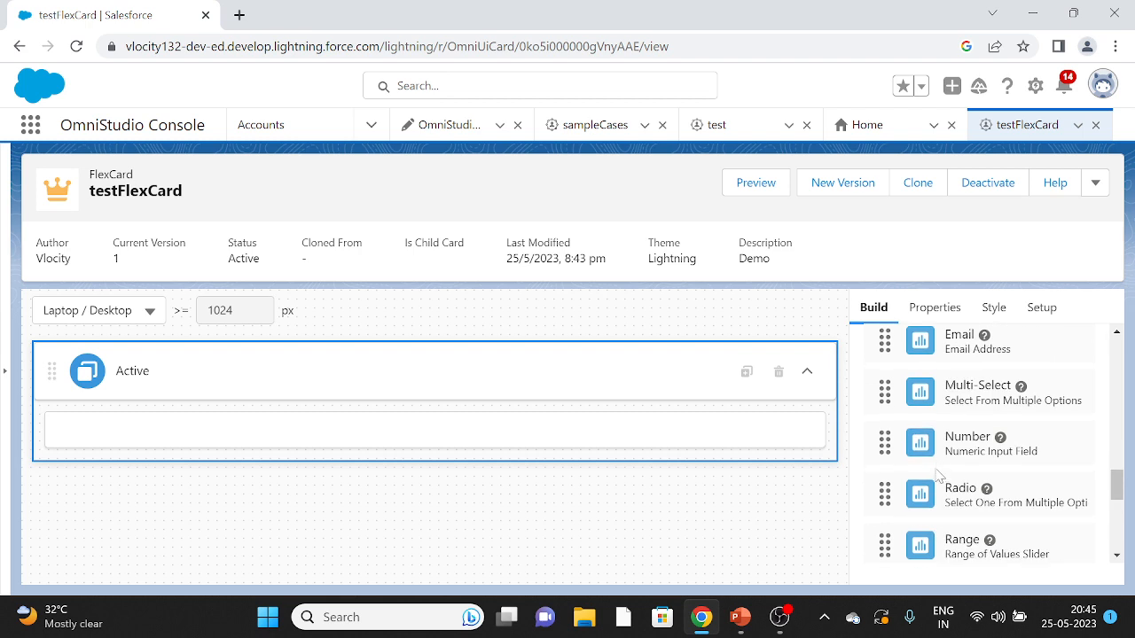
scroll(917, 472, up, 3)
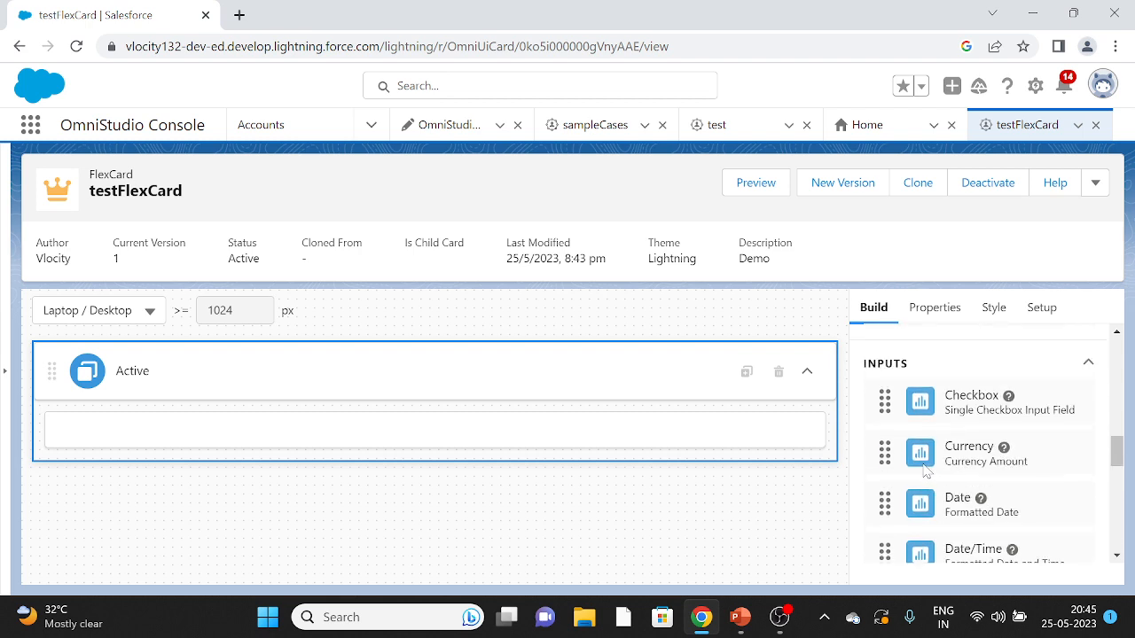
scroll(908, 479, down, 2)
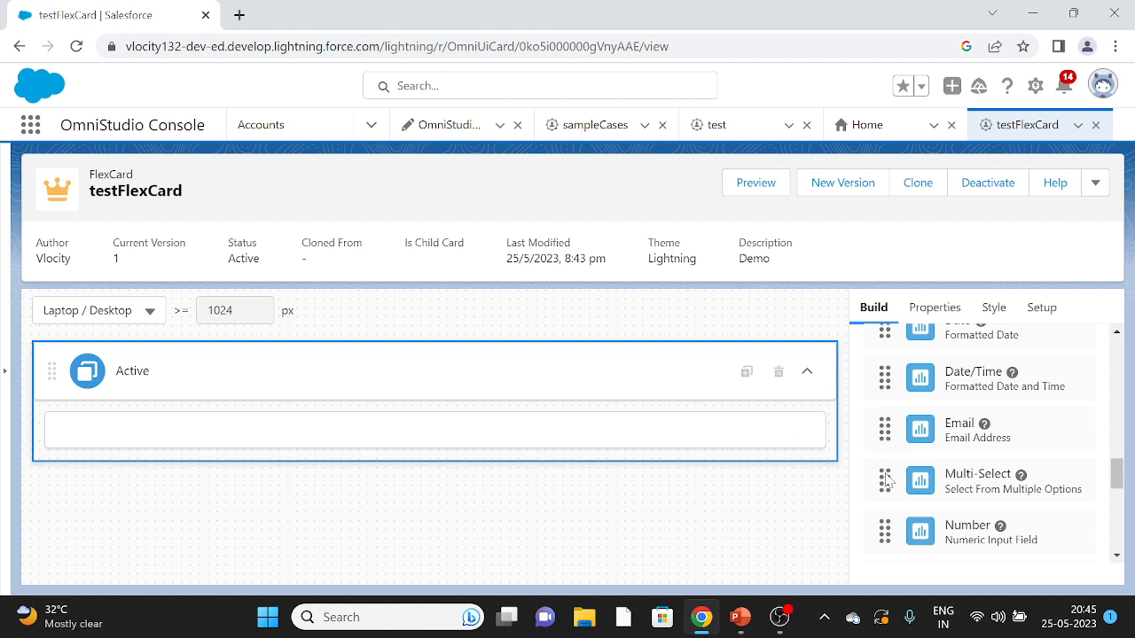
scroll(889, 488, down, 2)
scroll(887, 497, down, 3)
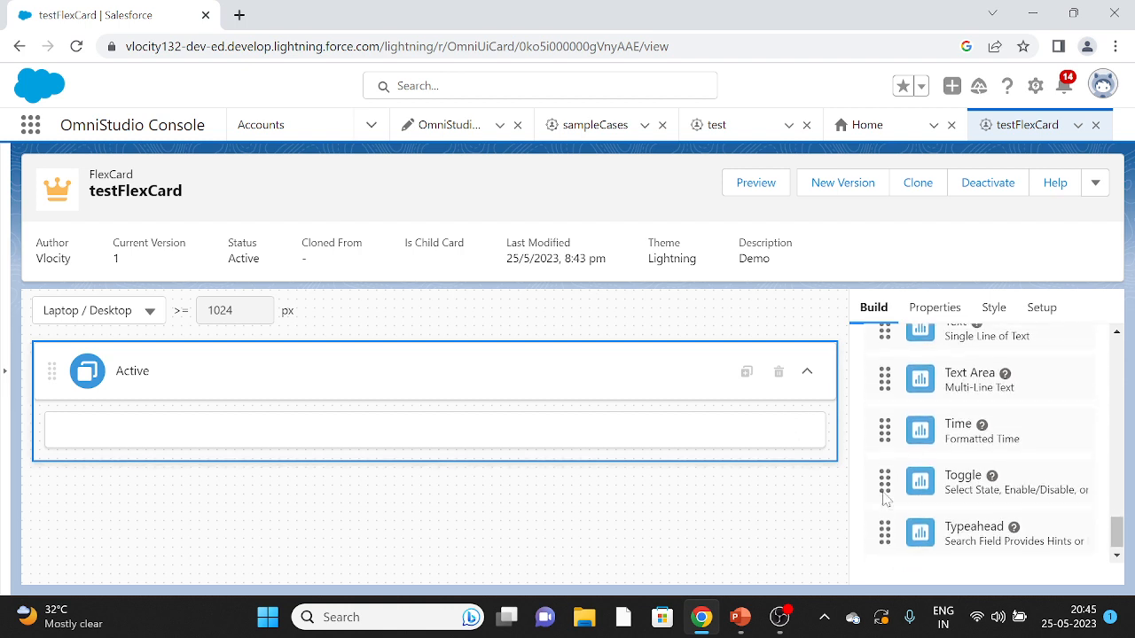
scroll(885, 499, up, 6)
scroll(884, 498, up, 8)
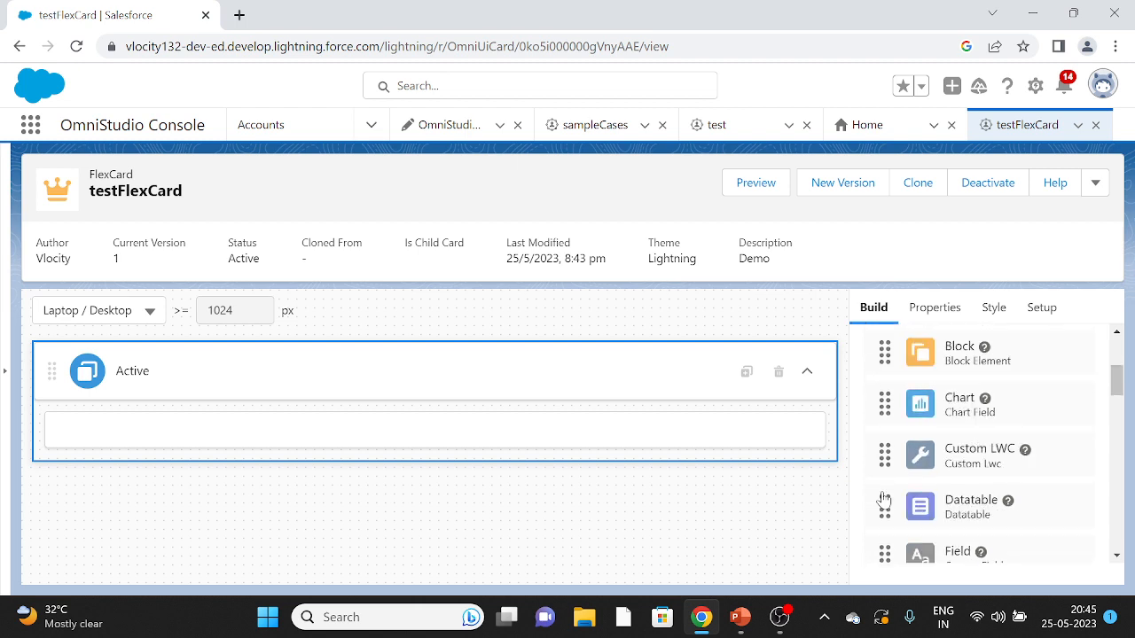
Step: Collapse the Fields, Display and Inputs element groups, briefly reopening Display to check its elements
click(885, 479)
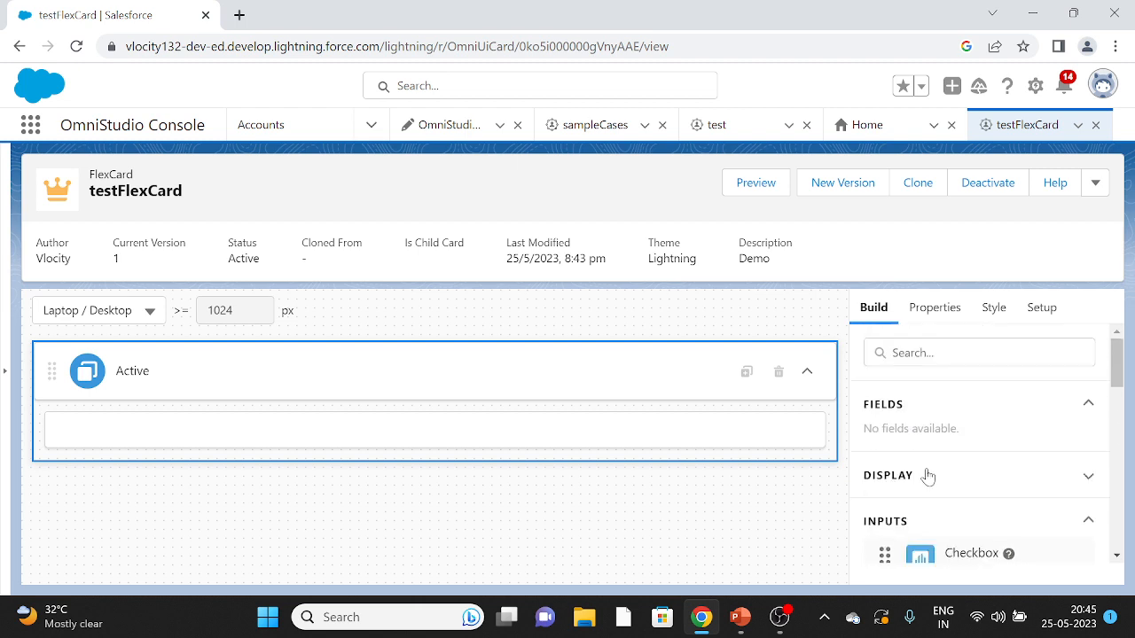
click(898, 522)
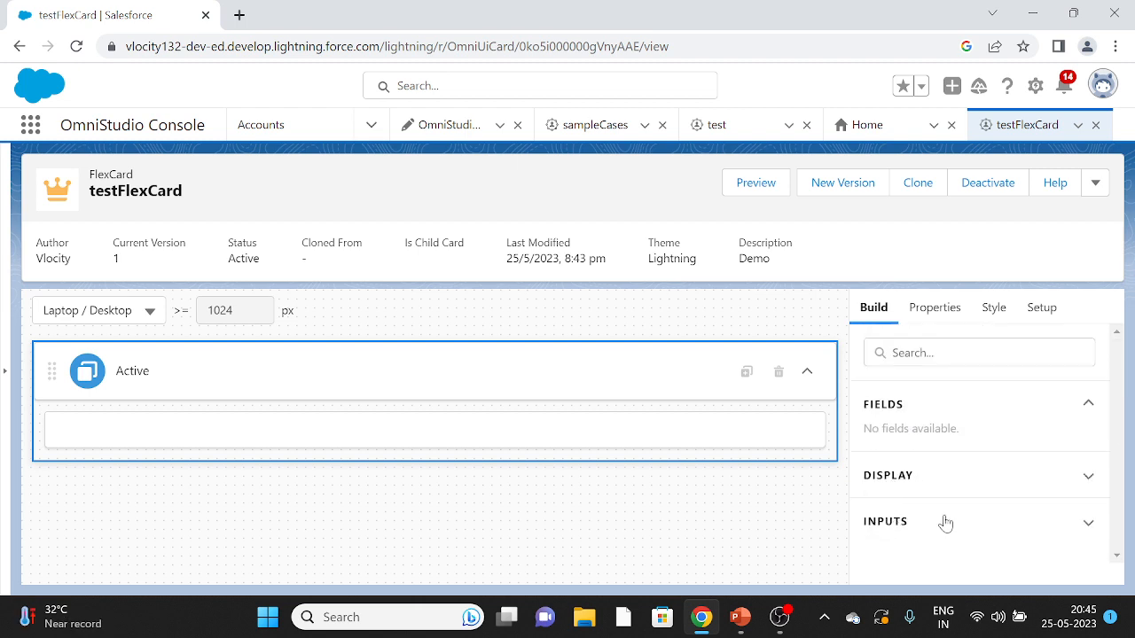
click(903, 416)
click(903, 415)
click(902, 414)
click(892, 463)
click(893, 462)
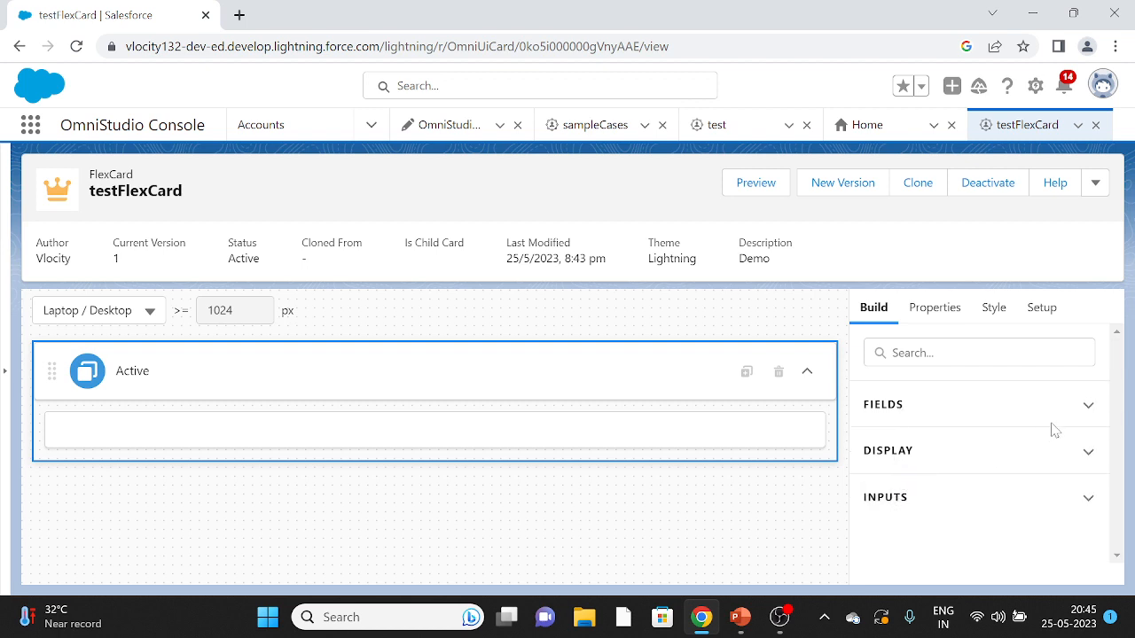
click(1077, 408)
click(1074, 413)
click(904, 463)
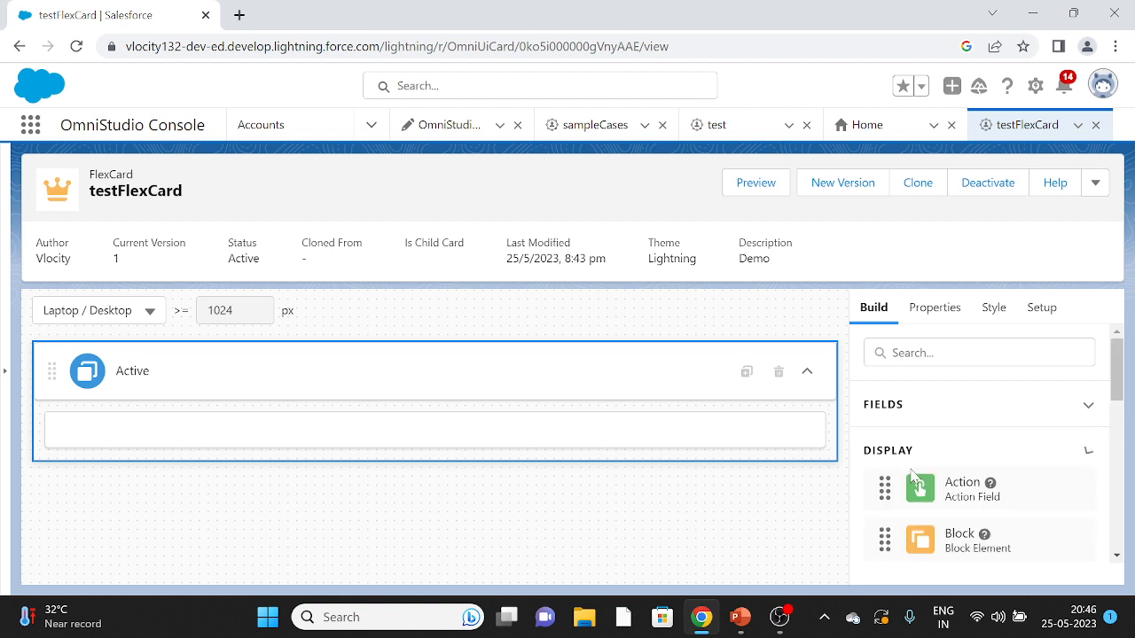
scroll(923, 484, down, 1)
scroll(930, 501, up, 1)
click(891, 457)
Step: Show the properties of the Active state and deactivate testFlexCard
click(934, 308)
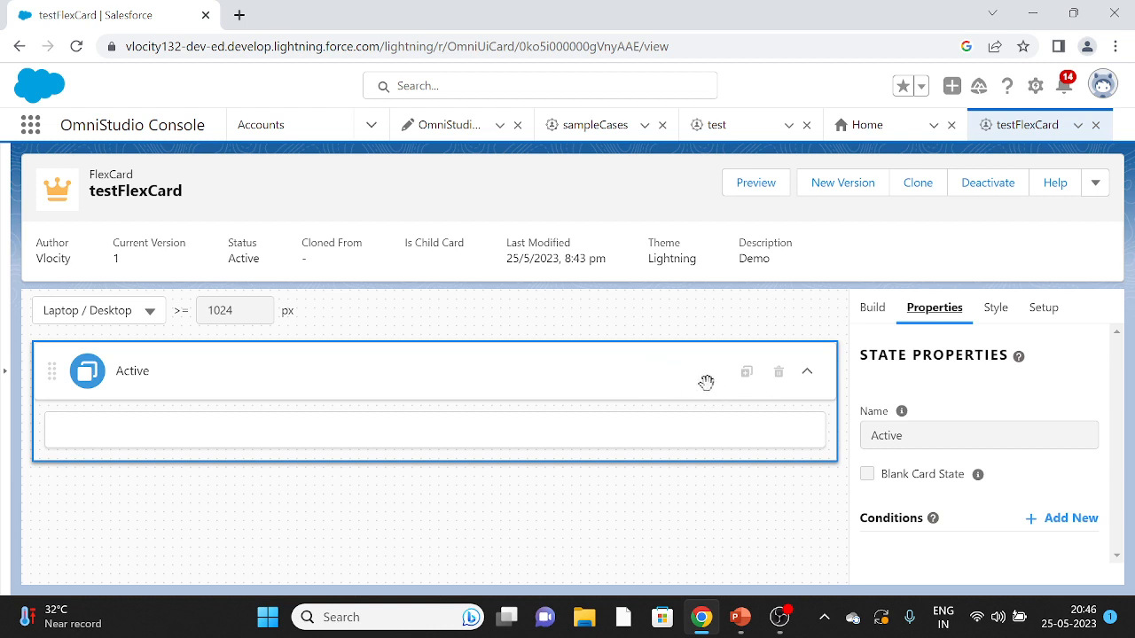
click(984, 194)
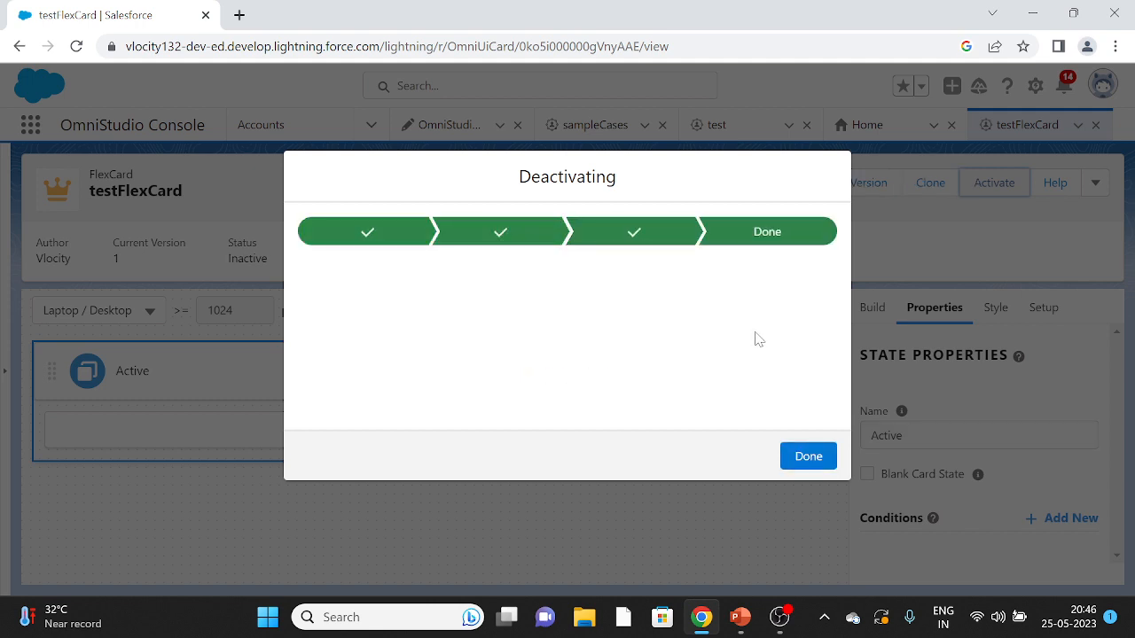
click(810, 468)
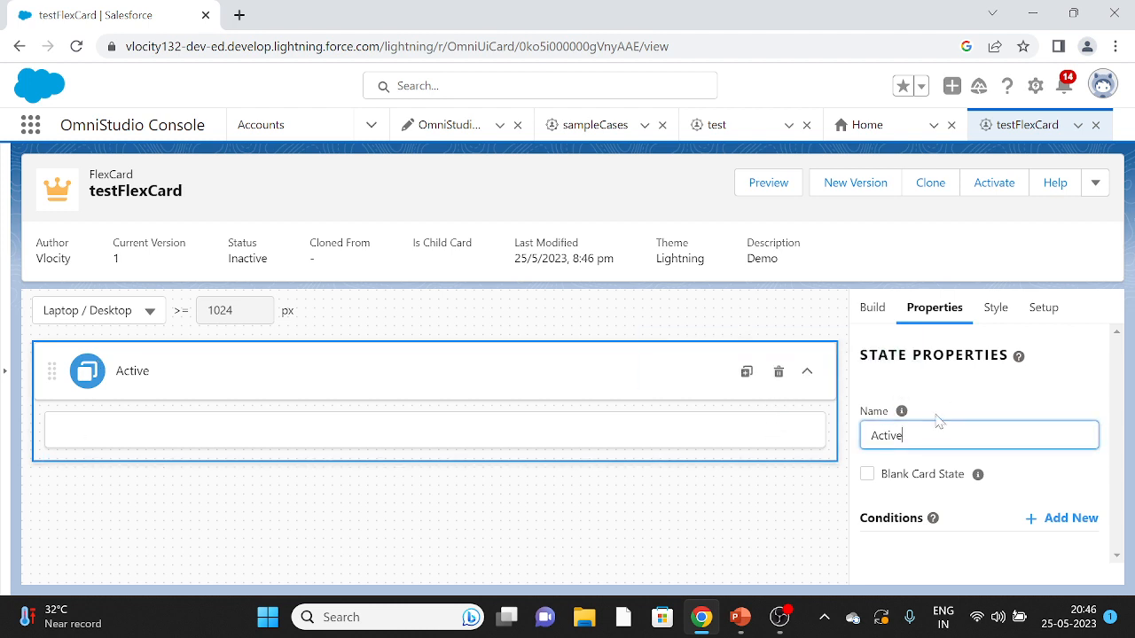
click(1039, 393)
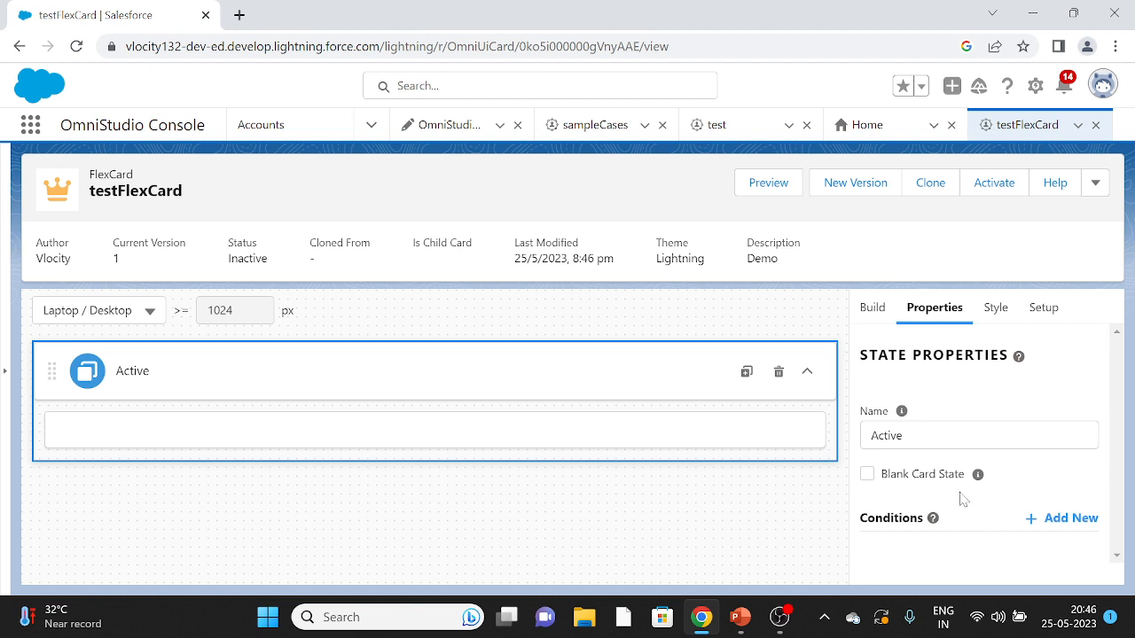
Step: Review the data field, condition and group options for a new condition on the Active state, and cancel without saving
click(1053, 526)
click(317, 334)
click(357, 322)
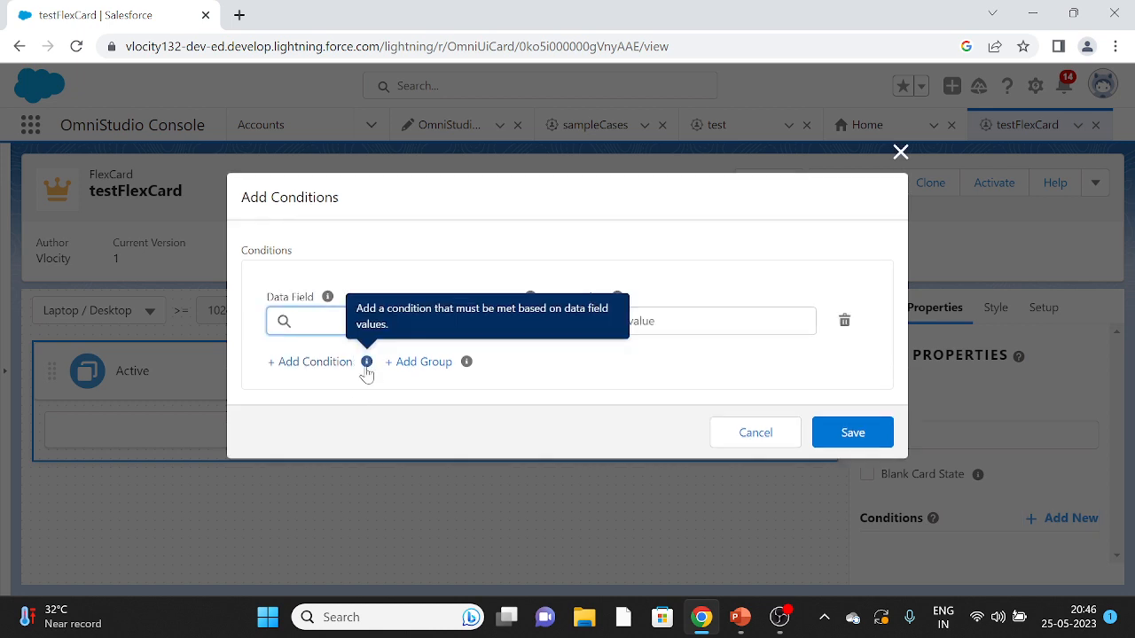
click(515, 395)
click(729, 432)
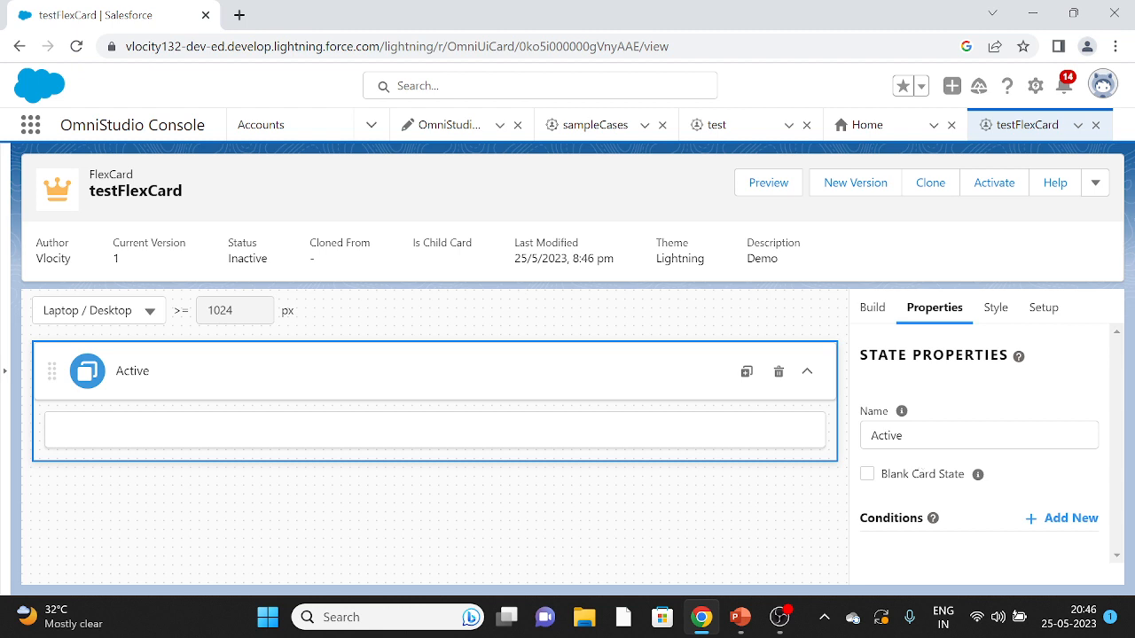
Step: Examine the Active state's style settings, covering custom styles, dimensions, appearance, borders, and padding and margin alignment
click(1005, 316)
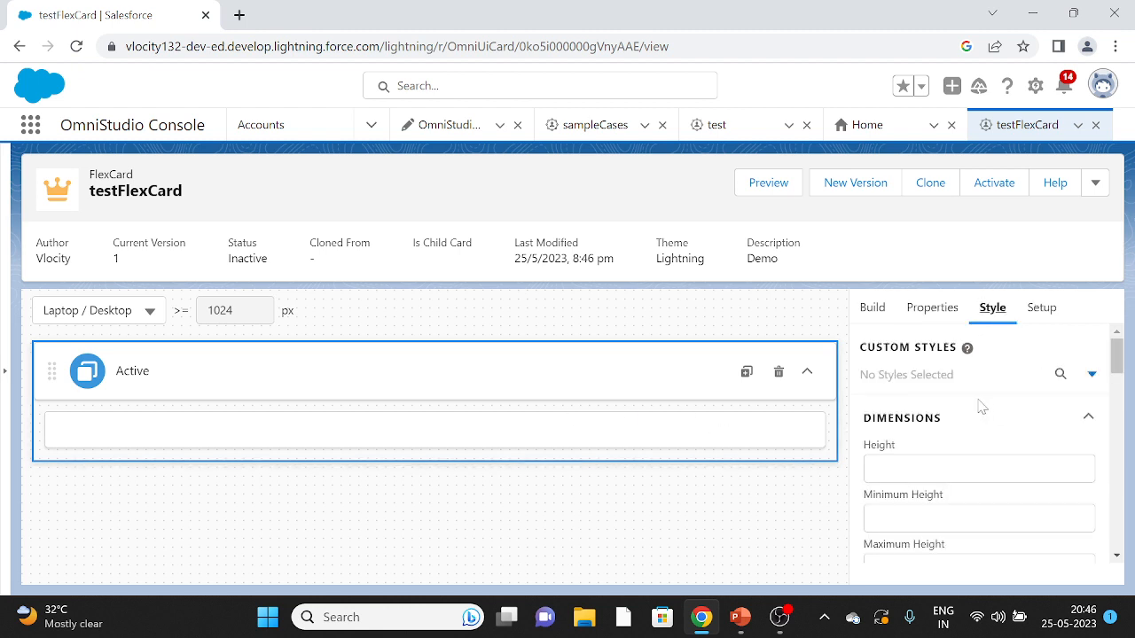
scroll(967, 439, down, 1)
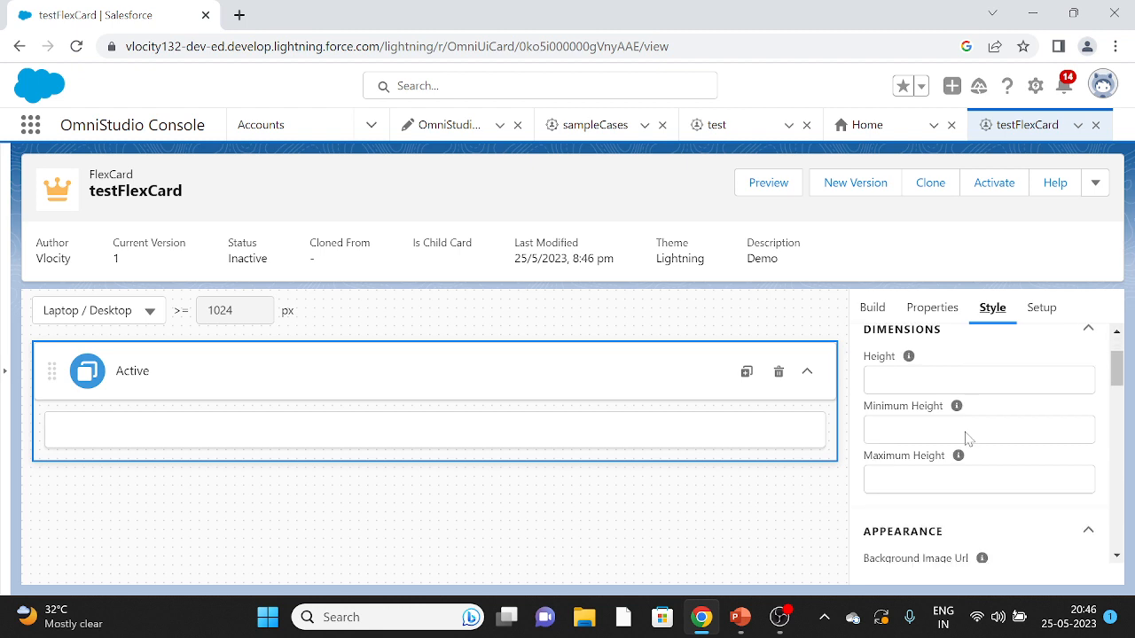
scroll(964, 422, up, 1)
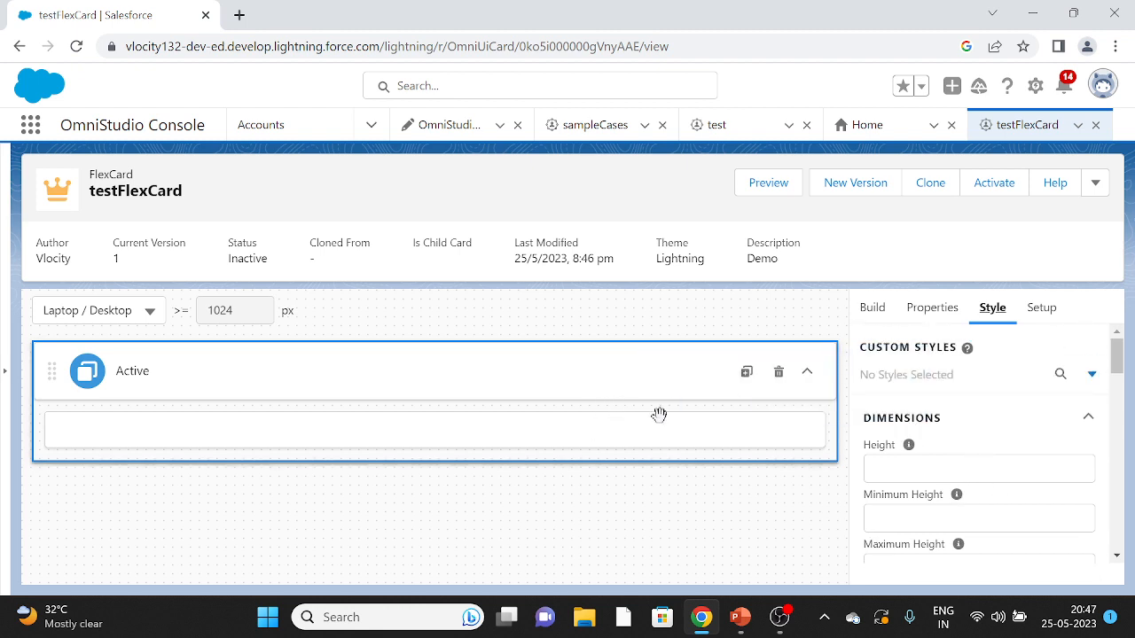
scroll(948, 445, down, 2)
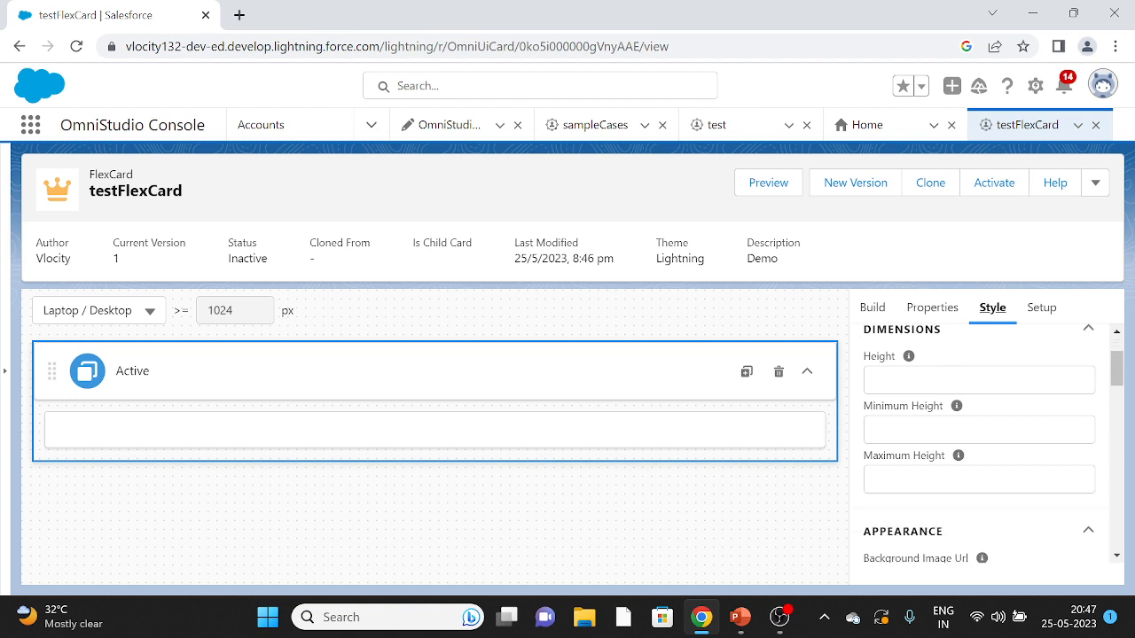
scroll(949, 445, down, 1)
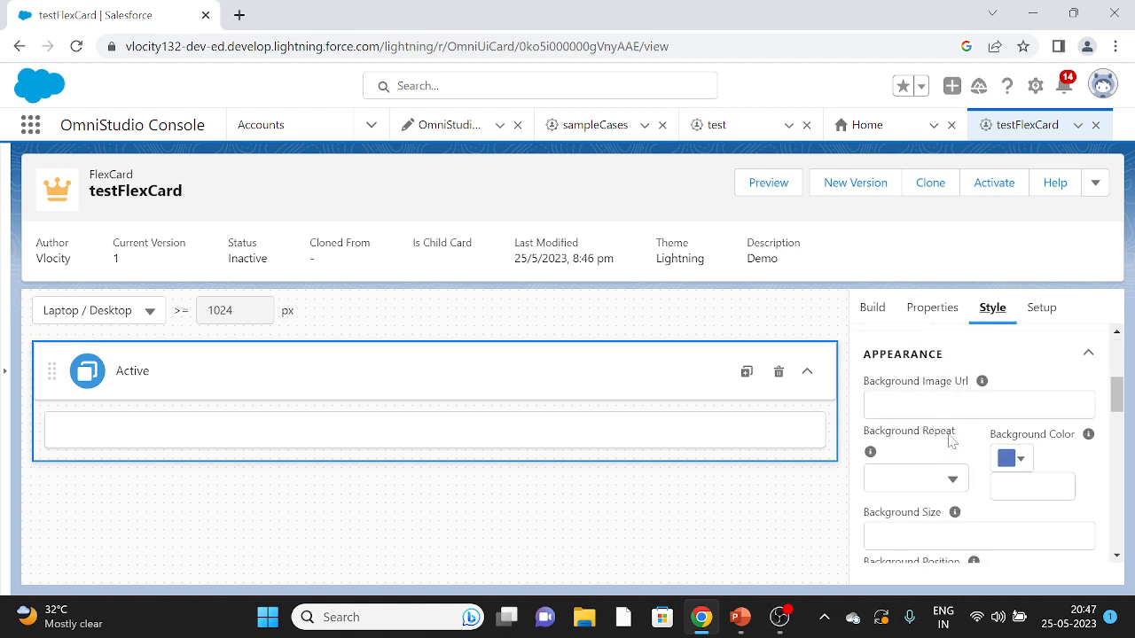
scroll(951, 439, down, 1)
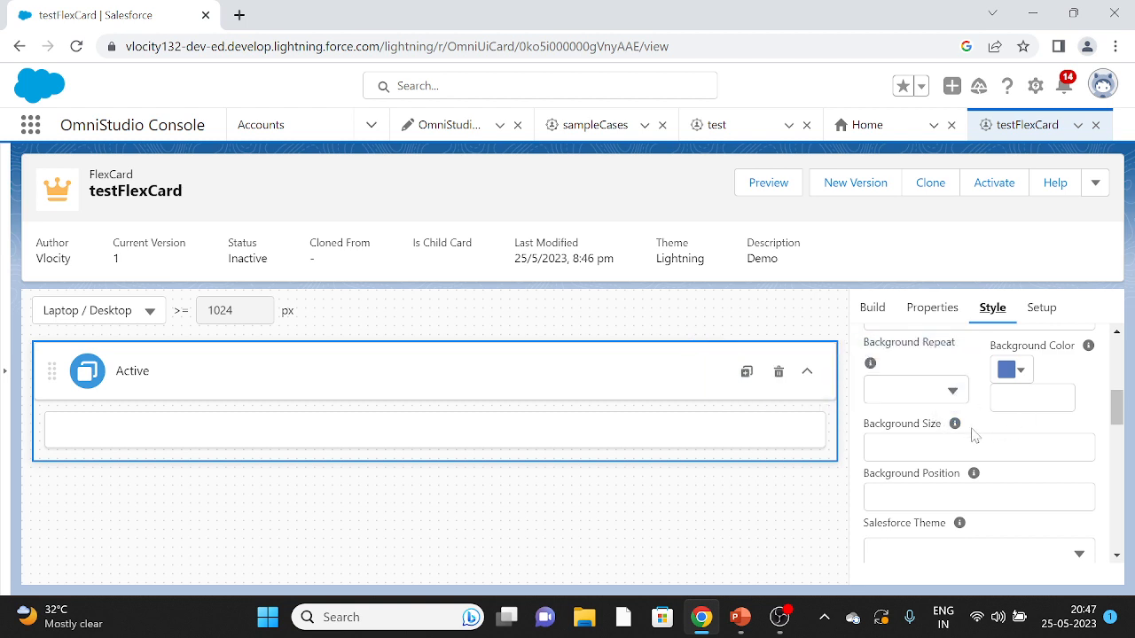
scroll(976, 468, down, 2)
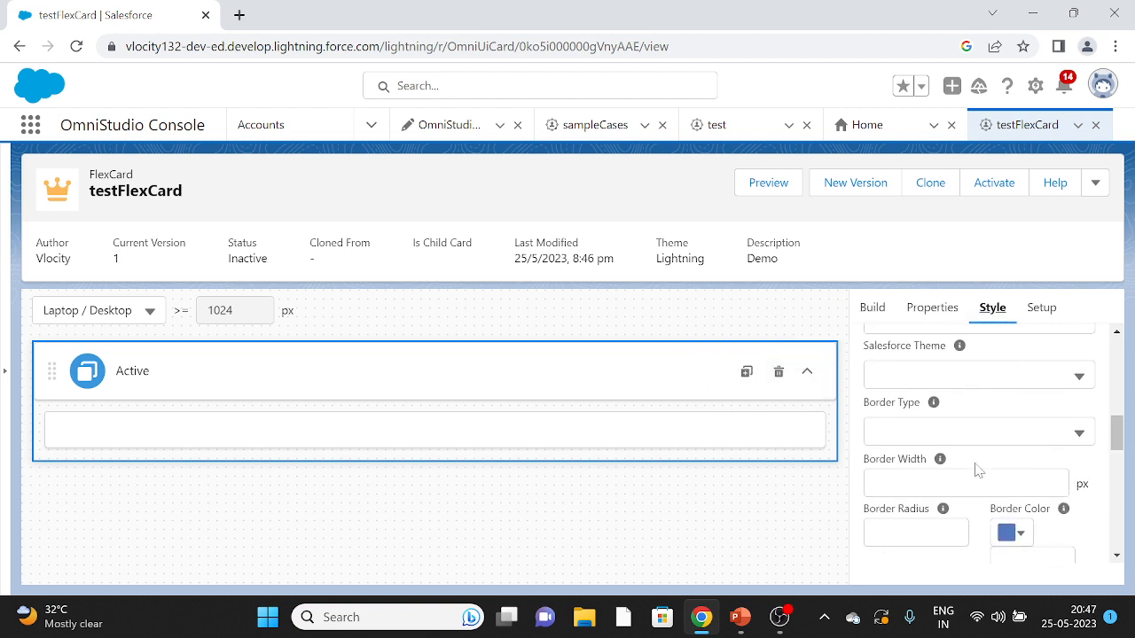
scroll(975, 470, down, 1)
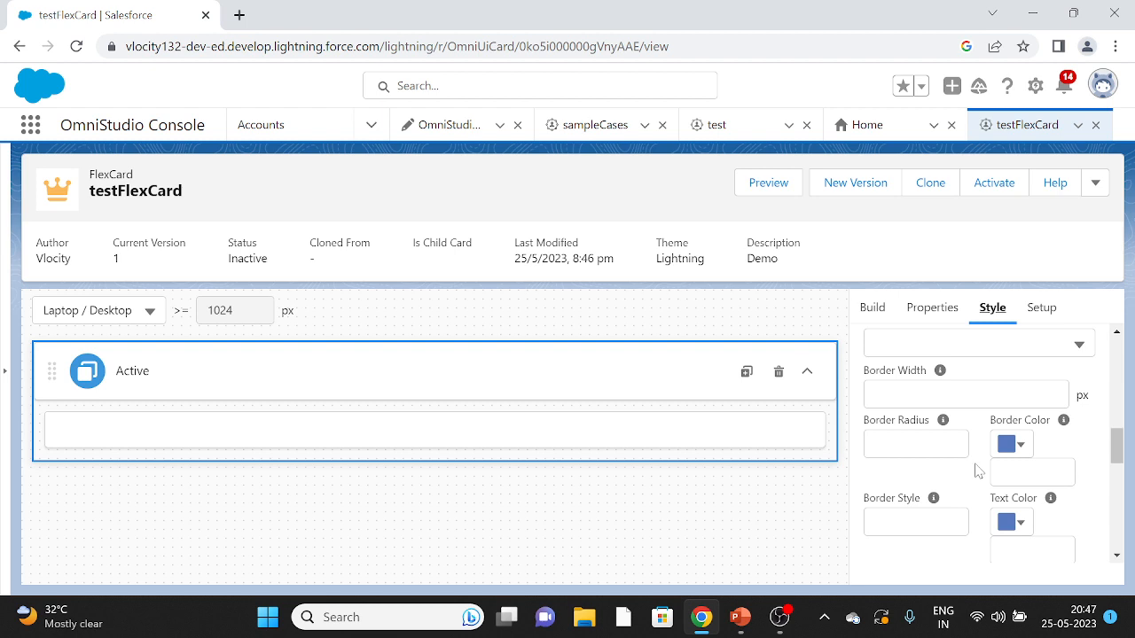
scroll(978, 470, down, 1)
scroll(979, 470, down, 1)
scroll(978, 470, down, 1)
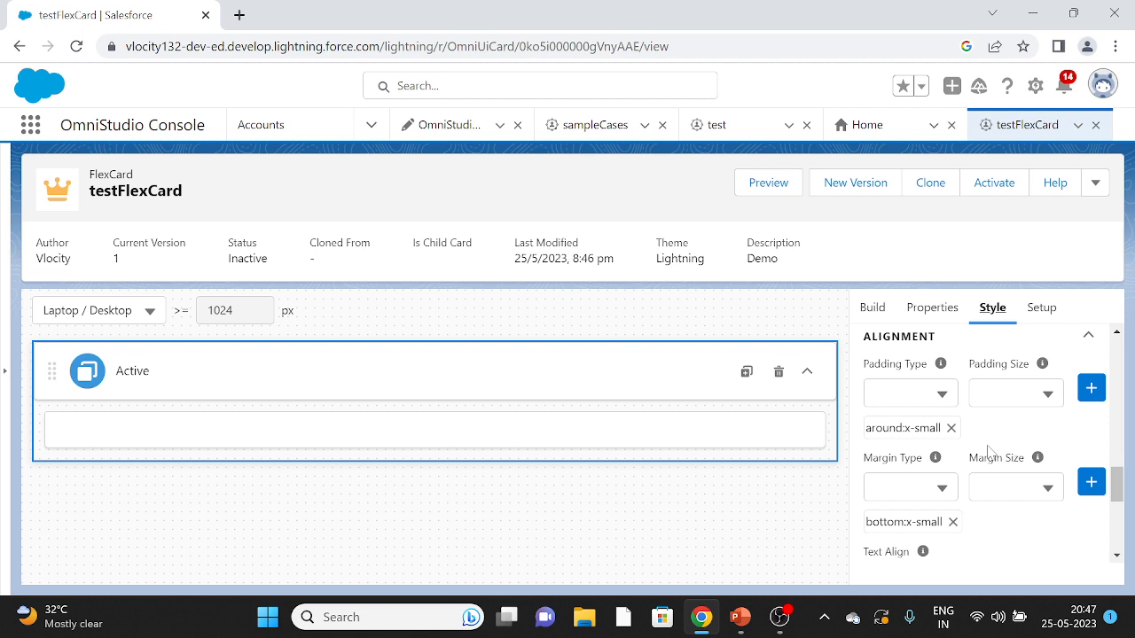
scroll(976, 463, down, 2)
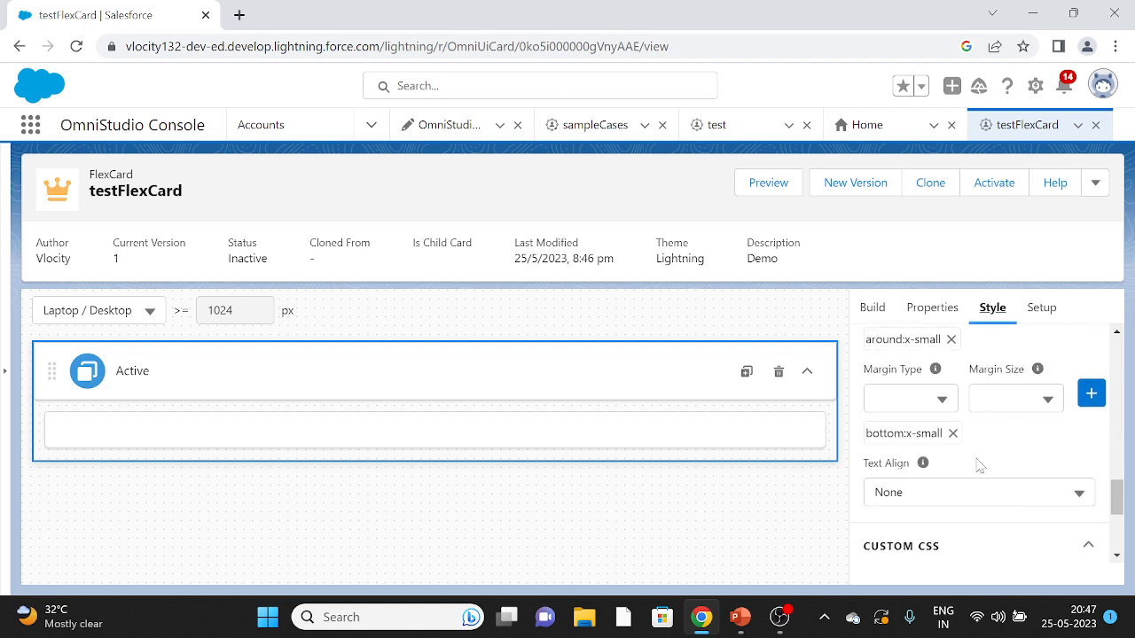
Step: Replace the Active state's around:x-small padding with padding of type Around and size Large
scroll(976, 463, up, 2)
click(950, 428)
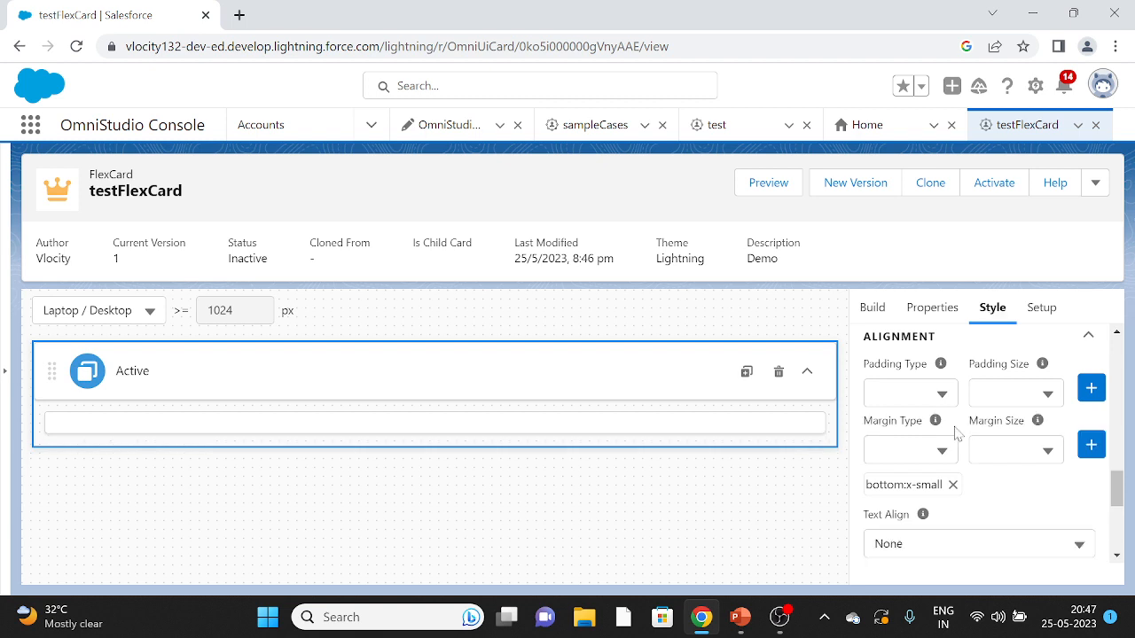
click(914, 393)
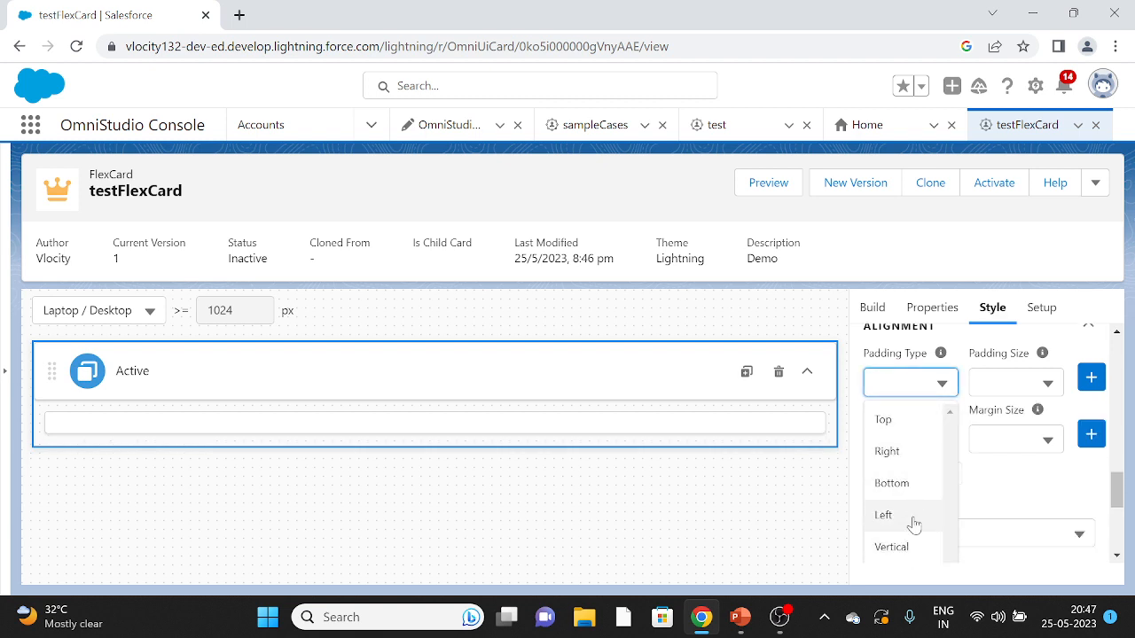
scroll(913, 524, down, 2)
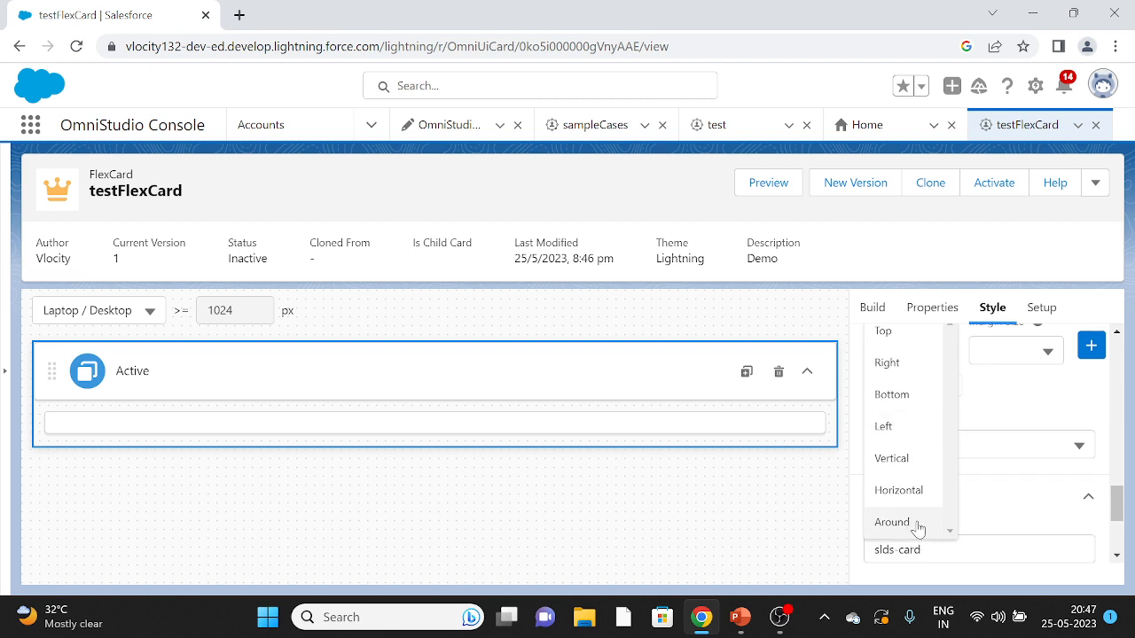
click(917, 525)
click(1011, 446)
scroll(1009, 510, down, 2)
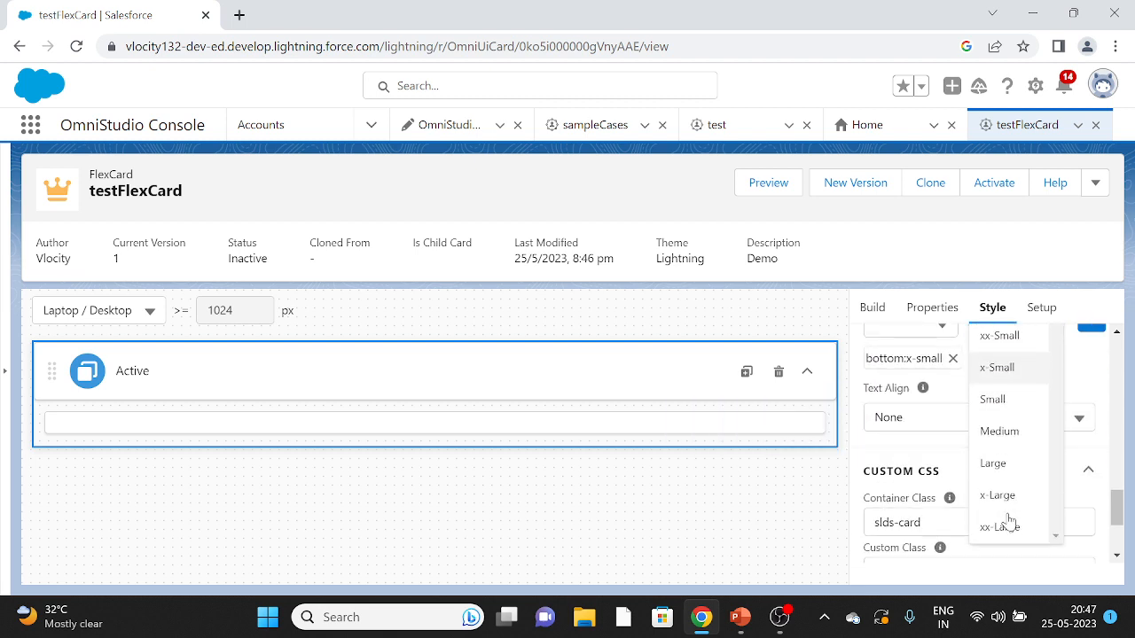
click(1004, 464)
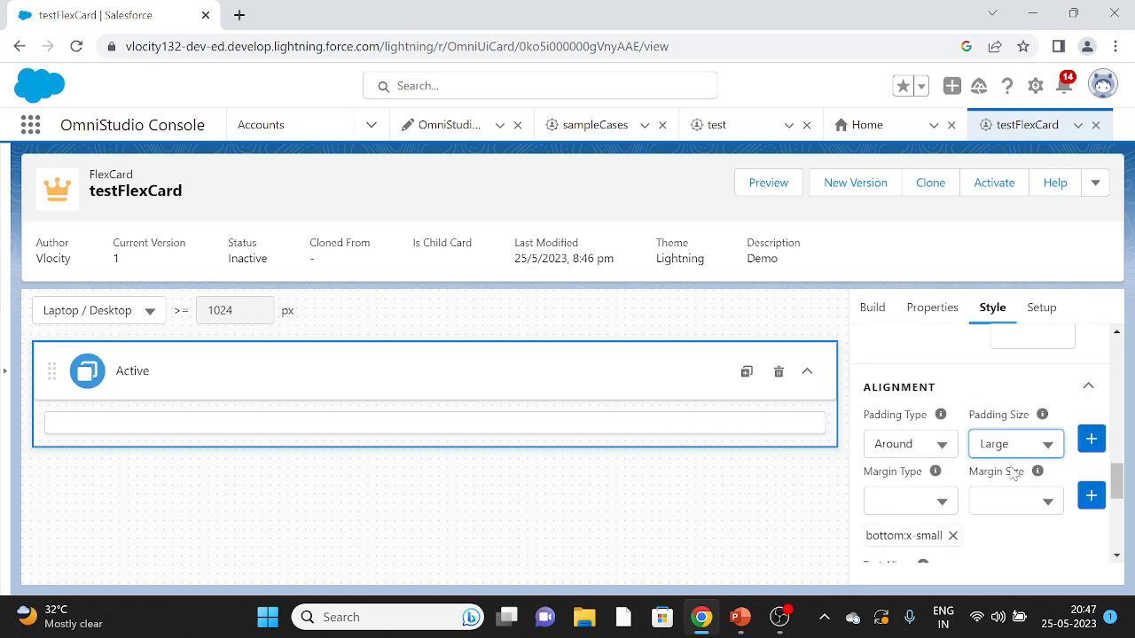
click(1090, 441)
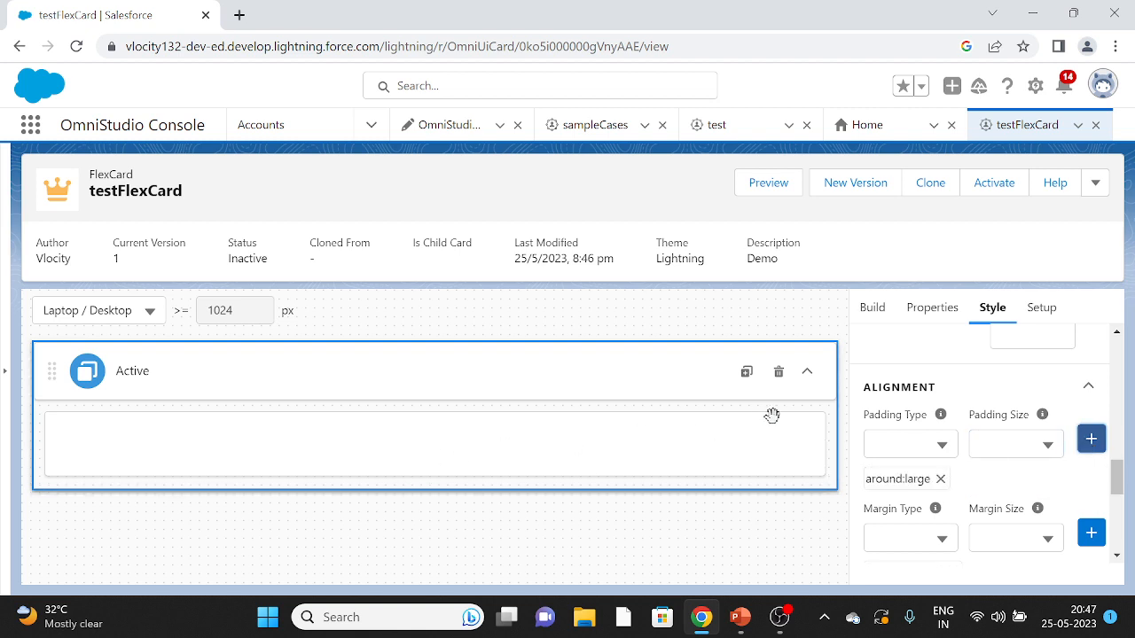
Step: Add a margin of type Around and size Large to the Active state
scroll(937, 426, down, 2)
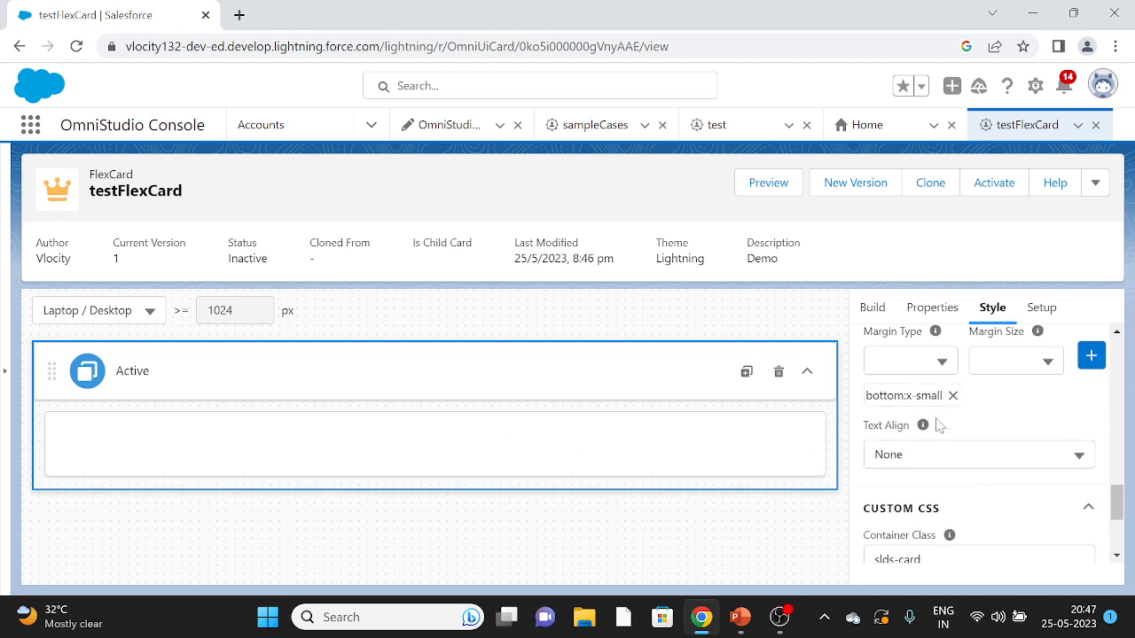
click(934, 378)
scroll(907, 544, down, 1)
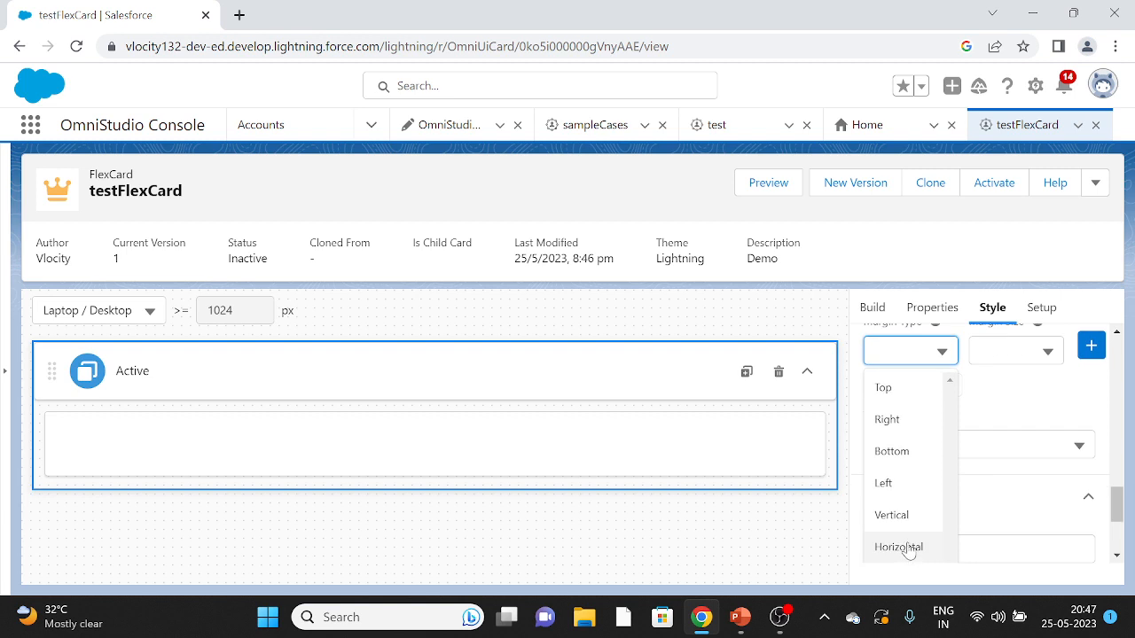
click(892, 490)
scroll(982, 485, up, 1)
scroll(1005, 400, down, 2)
click(1003, 364)
scroll(1003, 492, down, 1)
click(1006, 462)
scroll(1005, 466, up, 2)
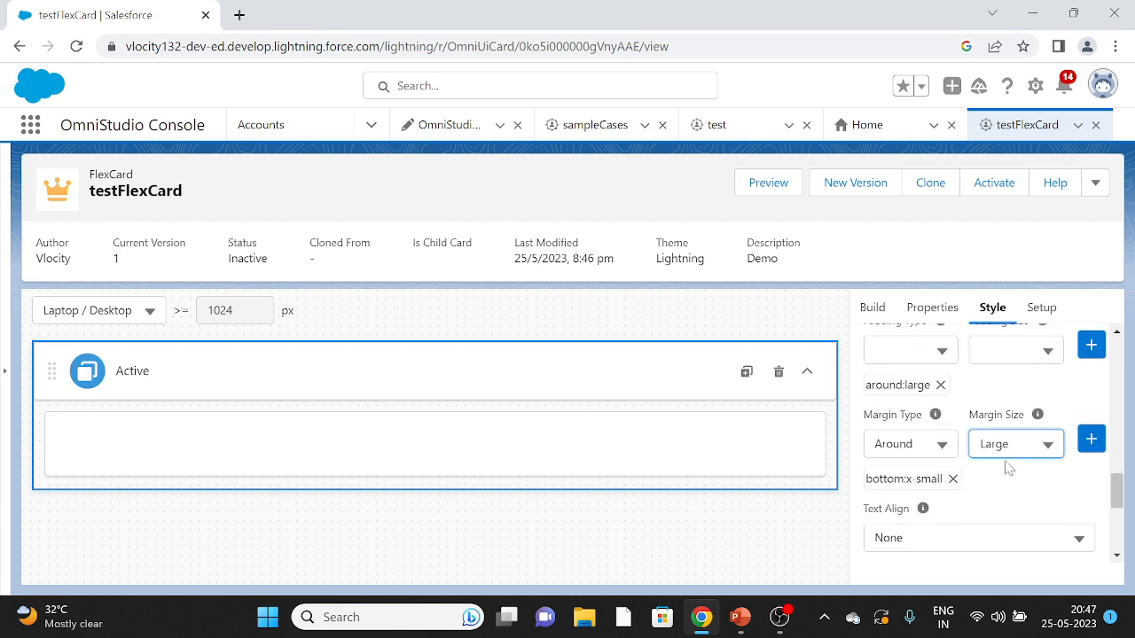
click(1092, 439)
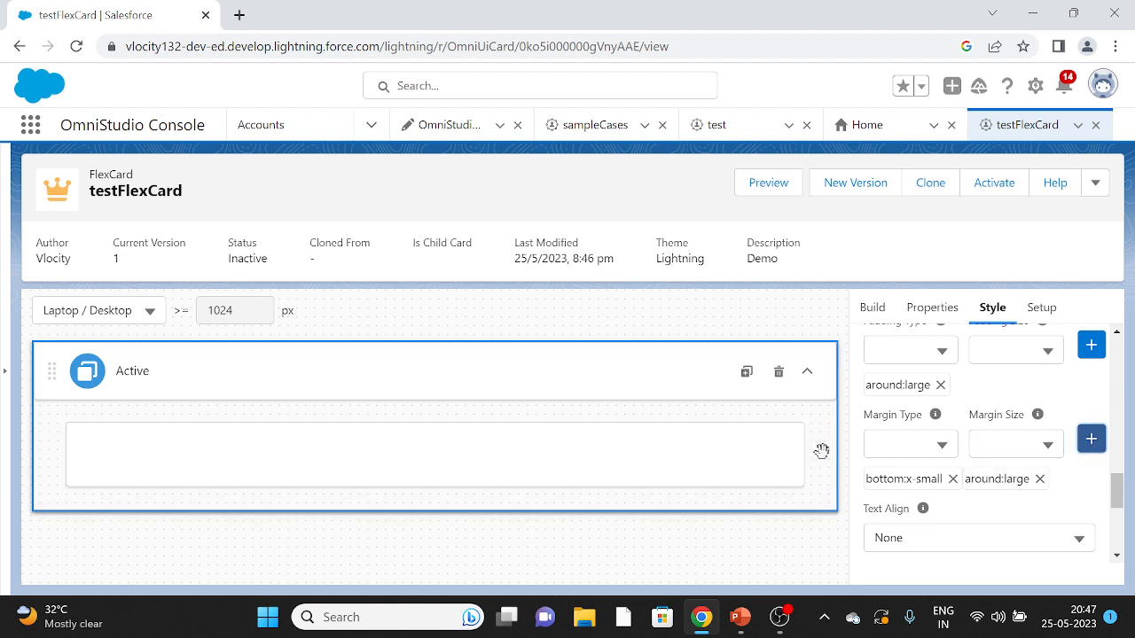
Step: Remove the around:large and bottom:x-small margins and the around:large padding from the Active state
click(1040, 479)
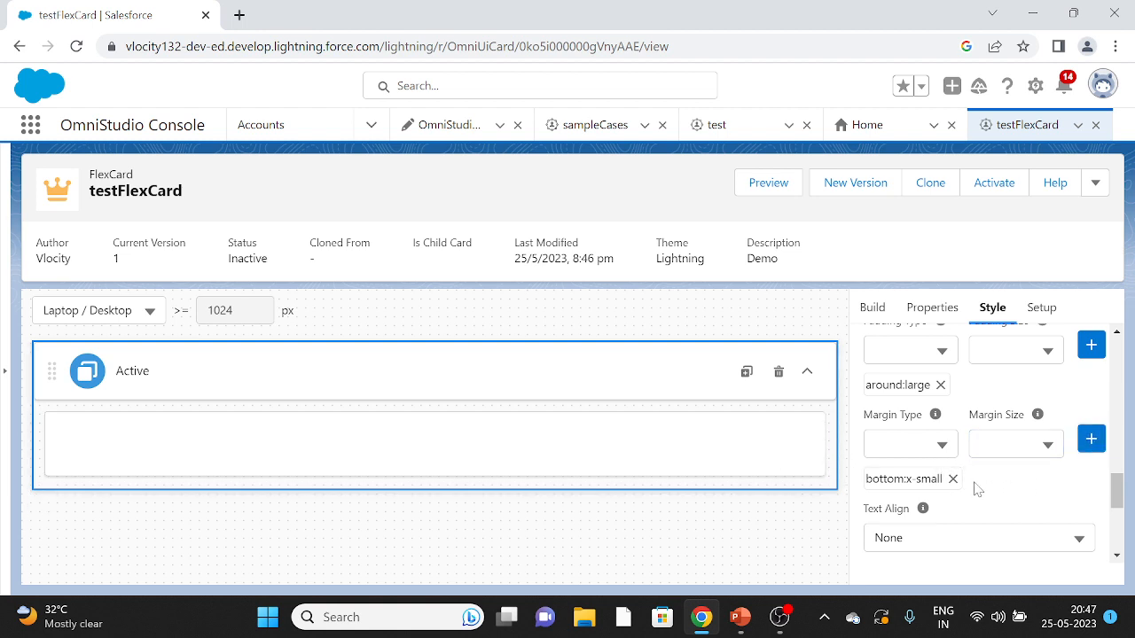
click(952, 479)
click(940, 385)
click(973, 401)
scroll(966, 456, up, 1)
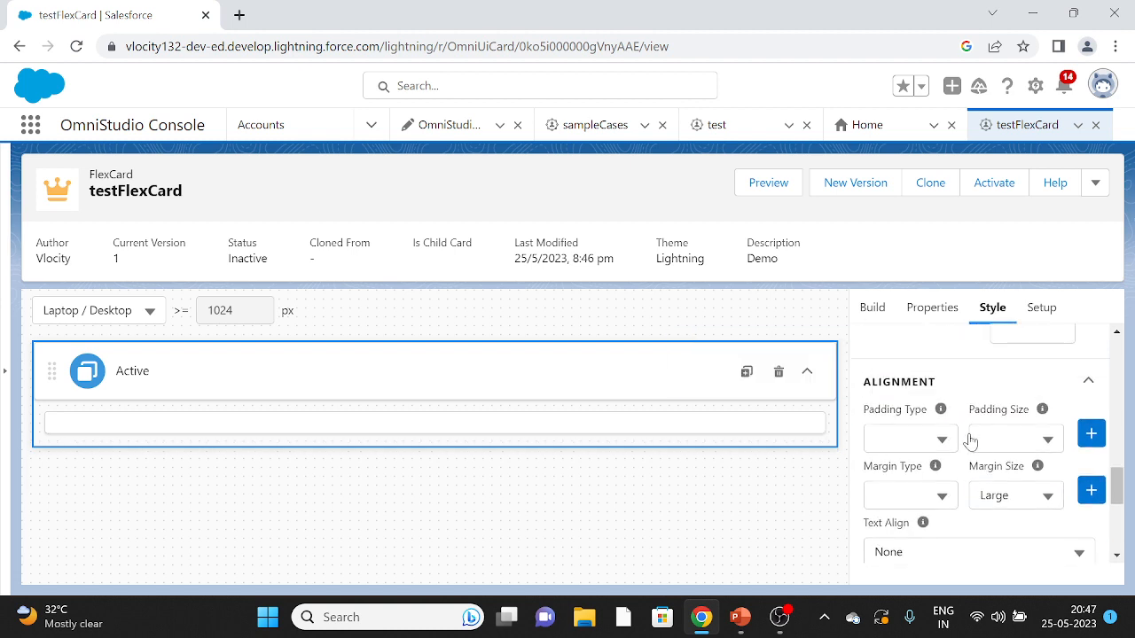
Step: Examine the Active state's Custom CSS settings, covering the container class, custom class and inline CSS styles
scroll(944, 448, down, 2)
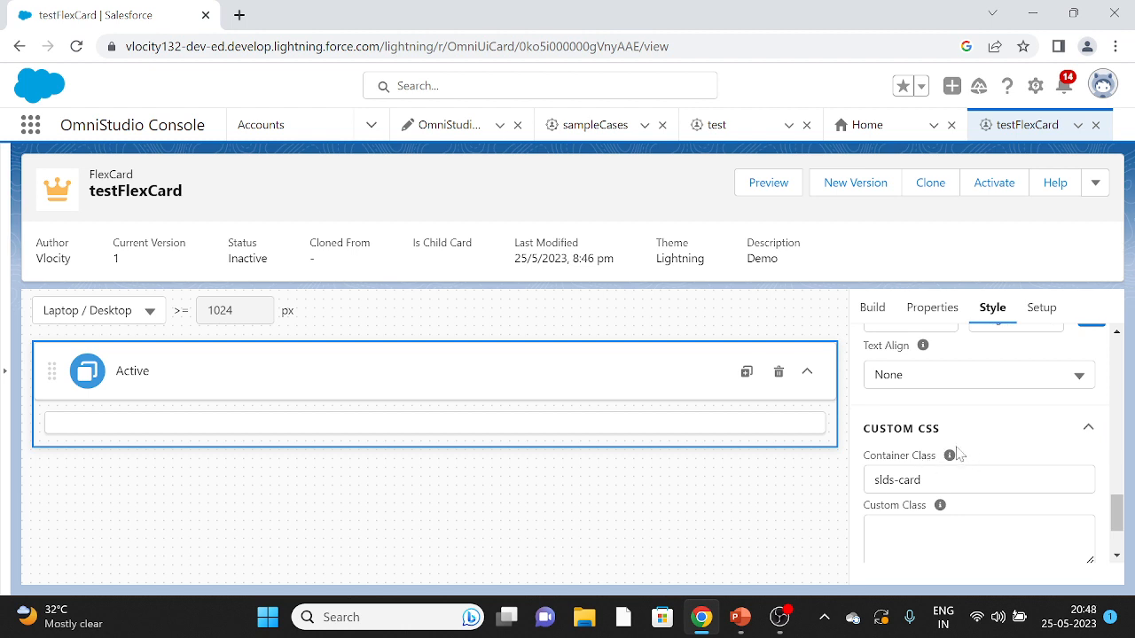
scroll(1003, 464, down, 1)
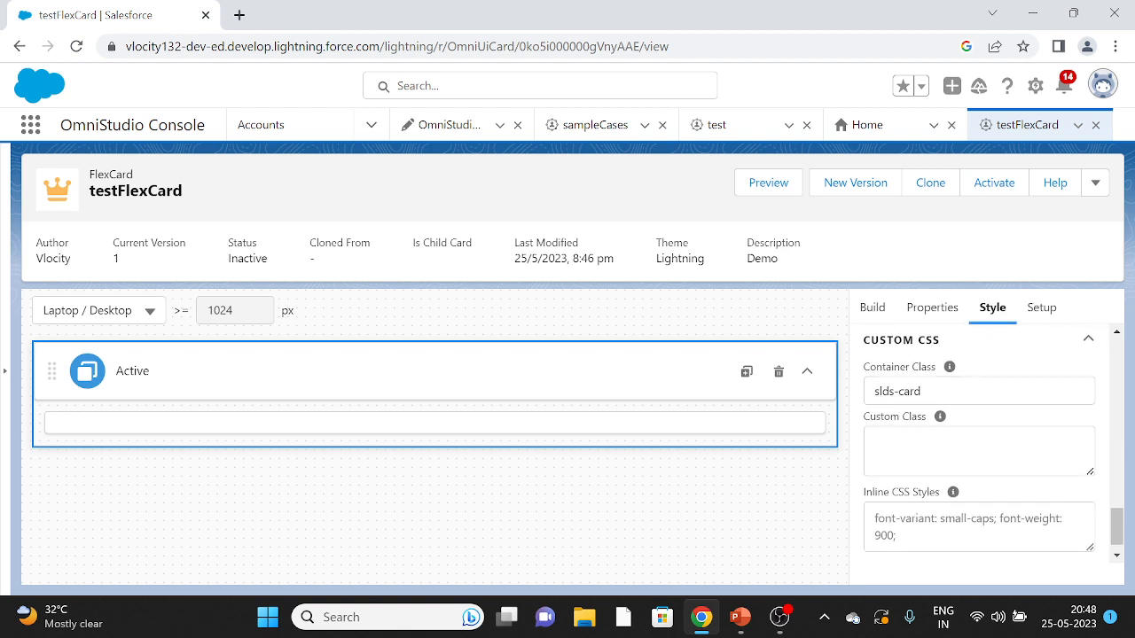
scroll(991, 486, down, 1)
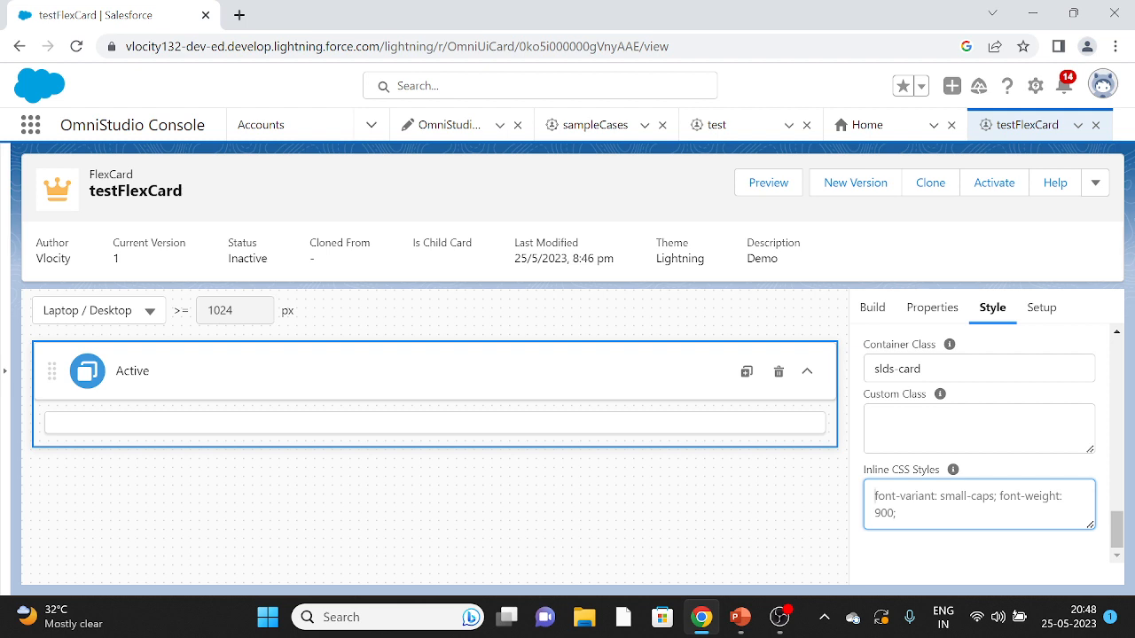
click(957, 546)
scroll(1012, 537, down, 5)
scroll(1003, 523, up, 1)
Step: Examine the card properties in the FlexCard's setup, switching OmniScript Support on and back off
click(1043, 307)
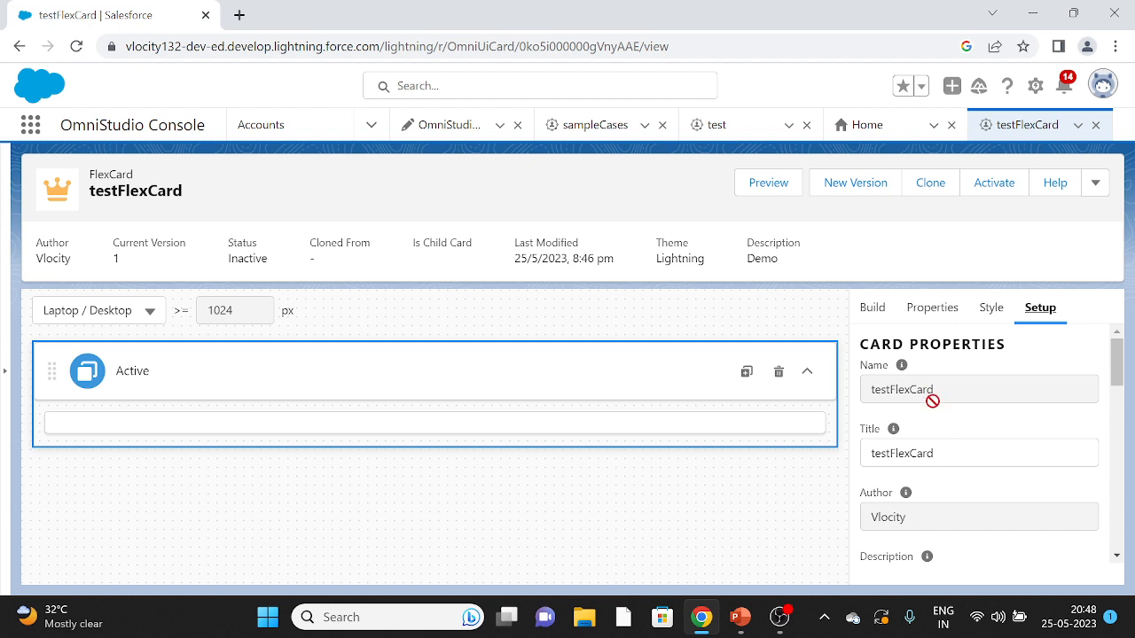
scroll(961, 488, down, 1)
scroll(962, 493, down, 1)
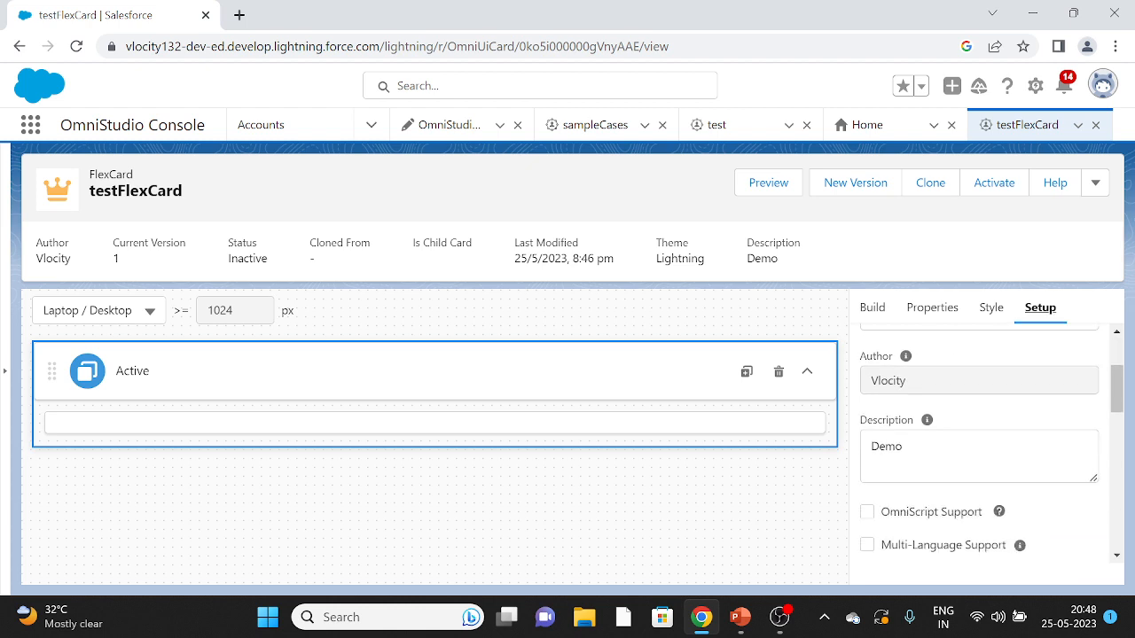
scroll(920, 410, down, 1)
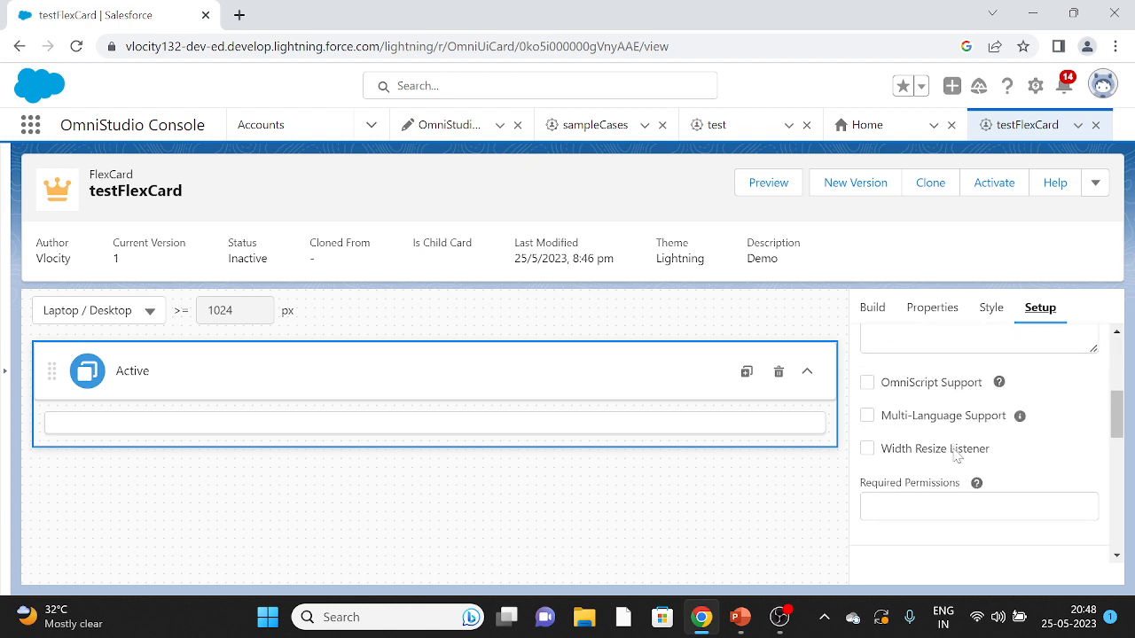
scroll(921, 409, down, 1)
scroll(927, 444, up, 1)
click(868, 383)
click(867, 383)
scroll(1023, 451, down, 2)
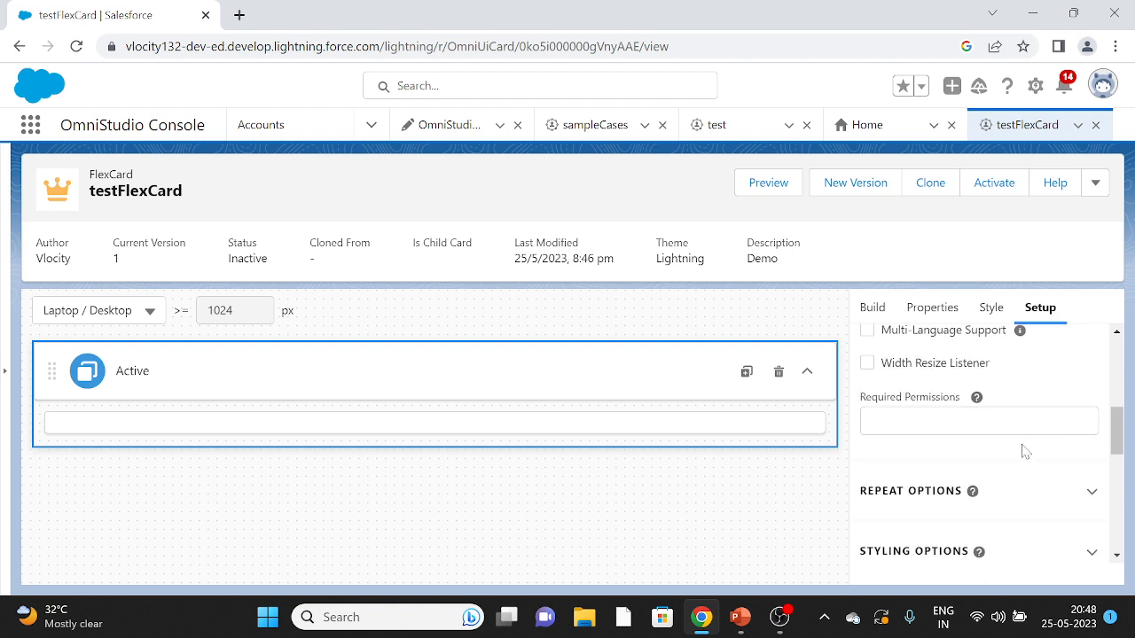
Step: Expand the repeat and styling options, and review the event listener, session variable and exposed attribute sections
click(928, 408)
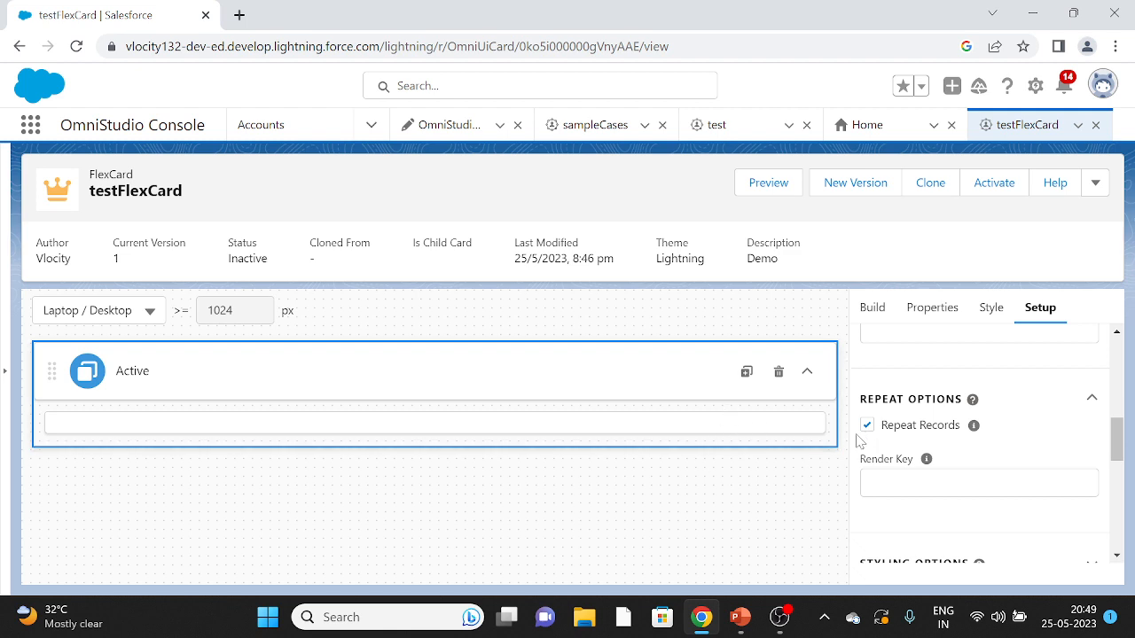
scroll(930, 468, down, 2)
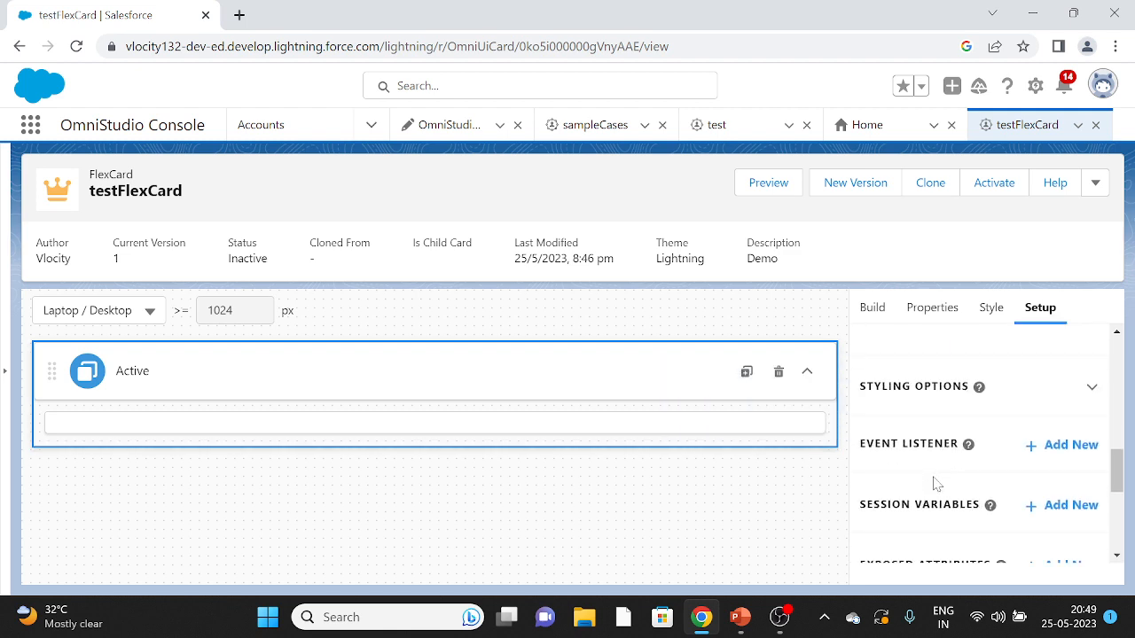
click(915, 398)
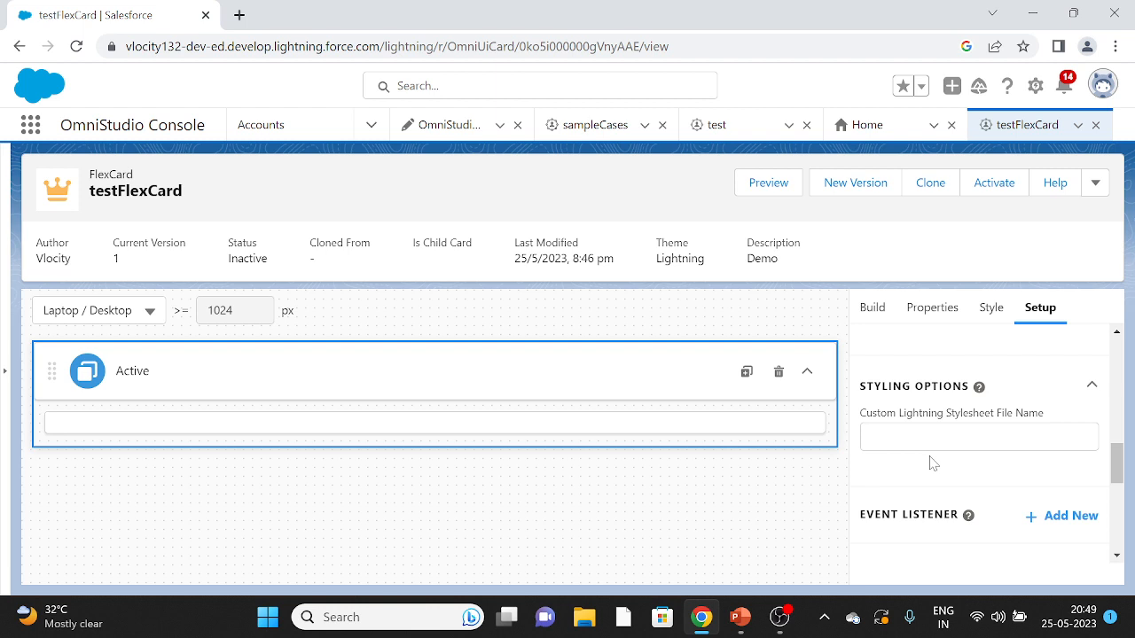
scroll(933, 465, down, 1)
scroll(933, 465, down, 2)
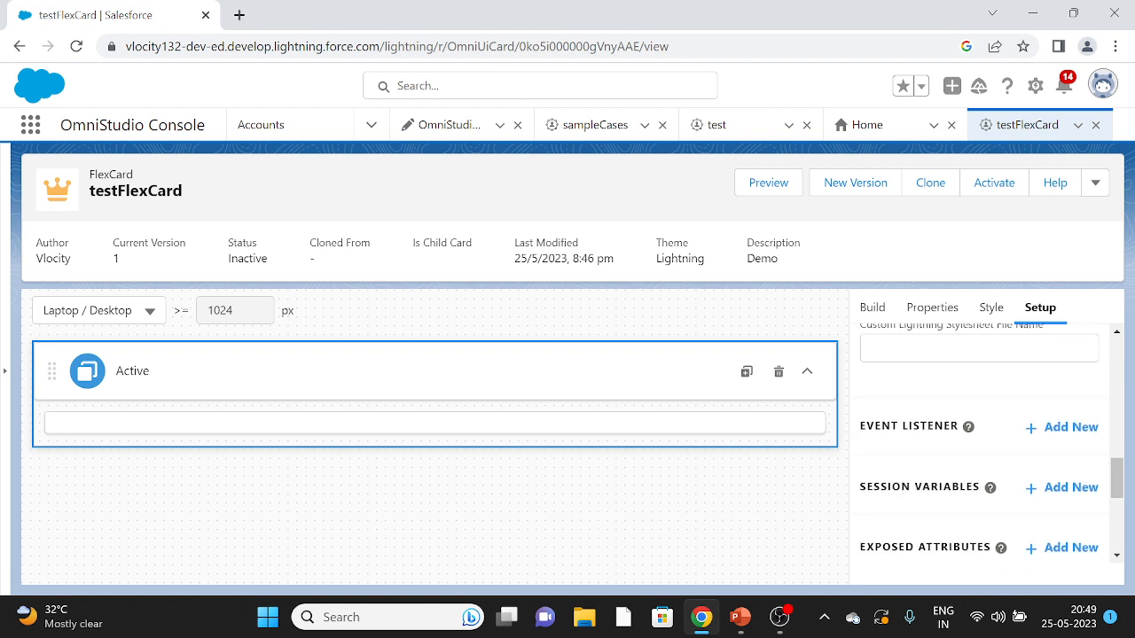
scroll(921, 484, down, 2)
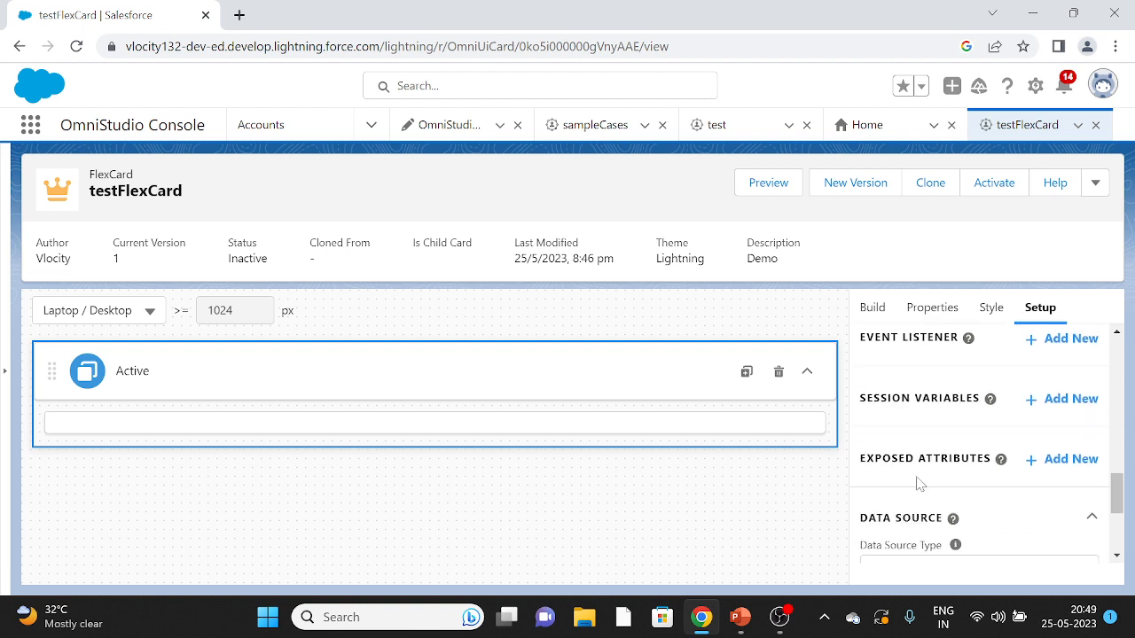
scroll(919, 484, down, 1)
scroll(916, 484, down, 1)
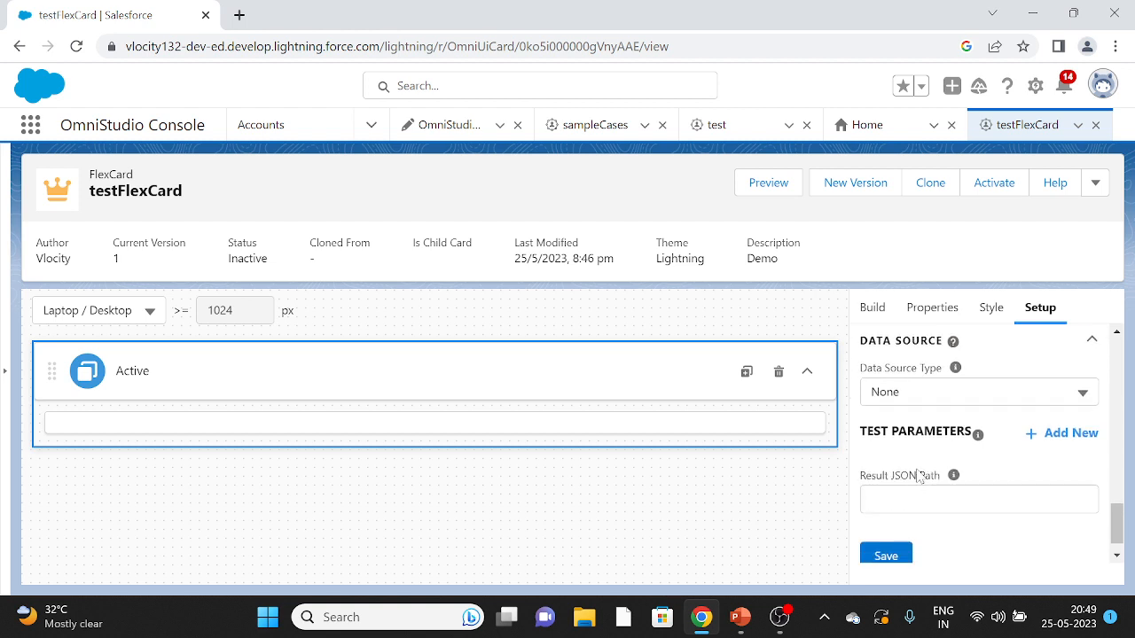
Step: Review the available data source types for the FlexCard
click(916, 398)
scroll(927, 488, down, 4)
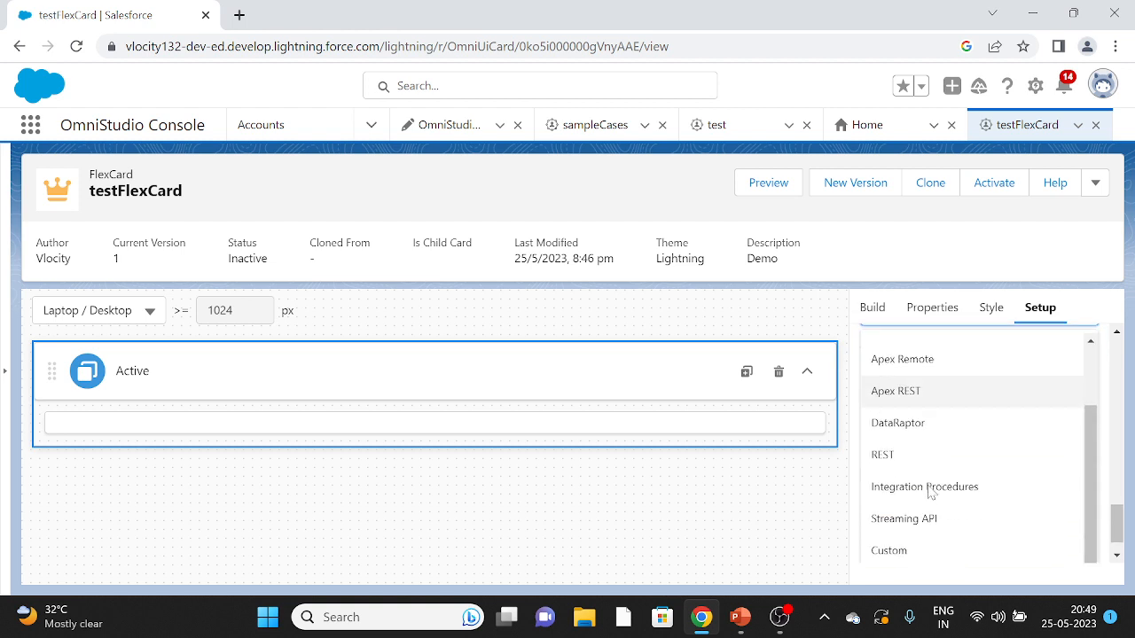
scroll(929, 493, down, 1)
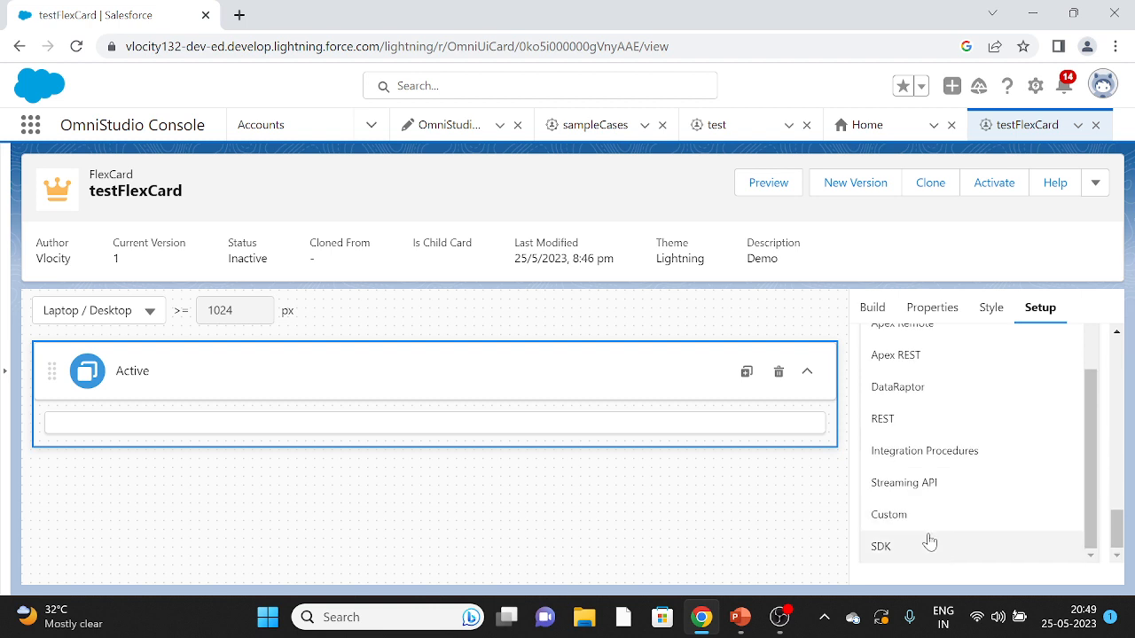
scroll(927, 523, up, 8)
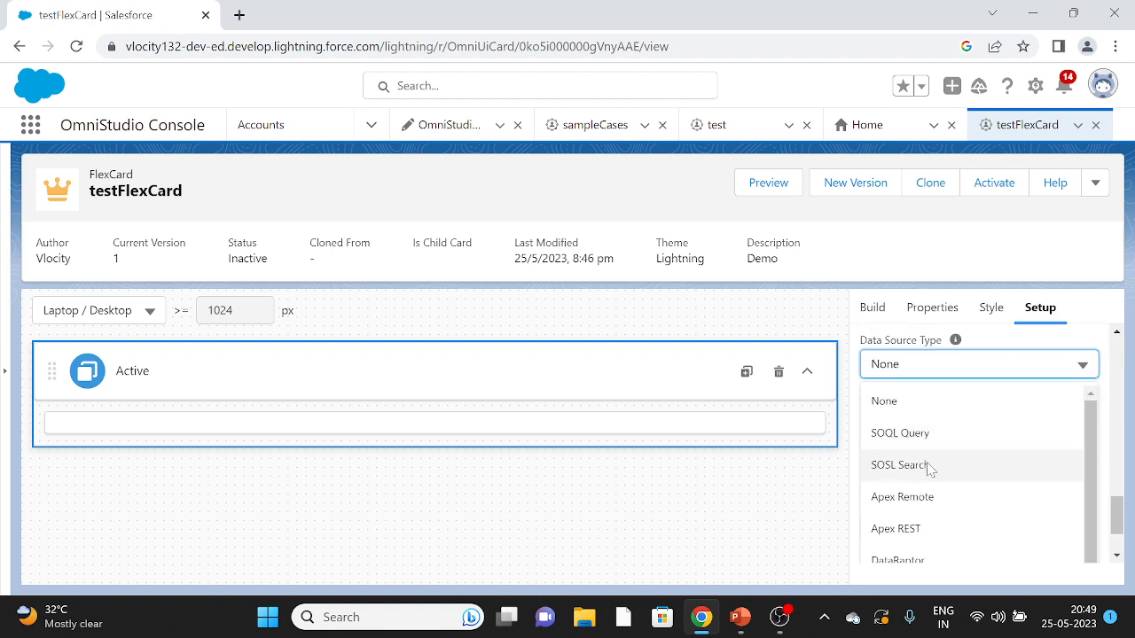
click(935, 439)
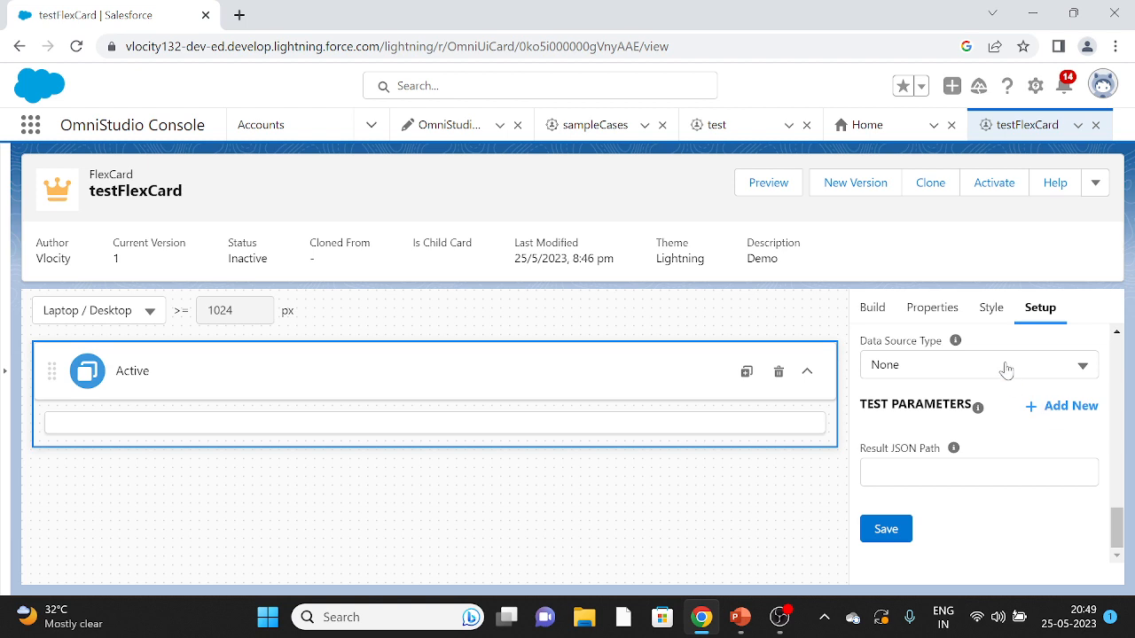
Step: Add a blank test parameter to the data source, check its key and value fields, and delete it
click(1055, 407)
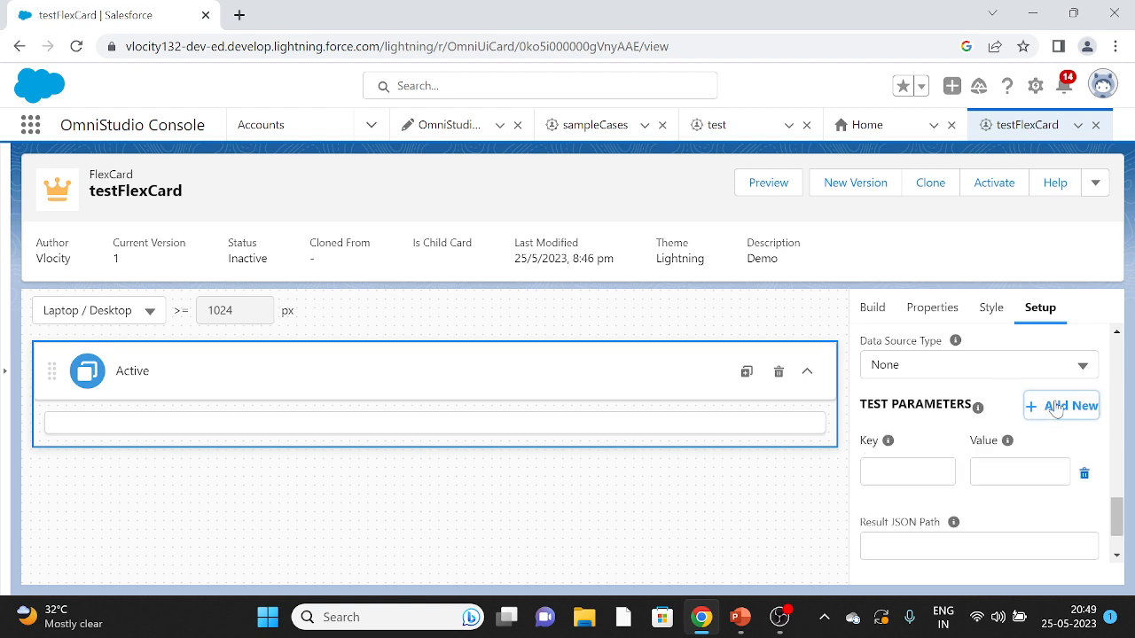
click(1018, 472)
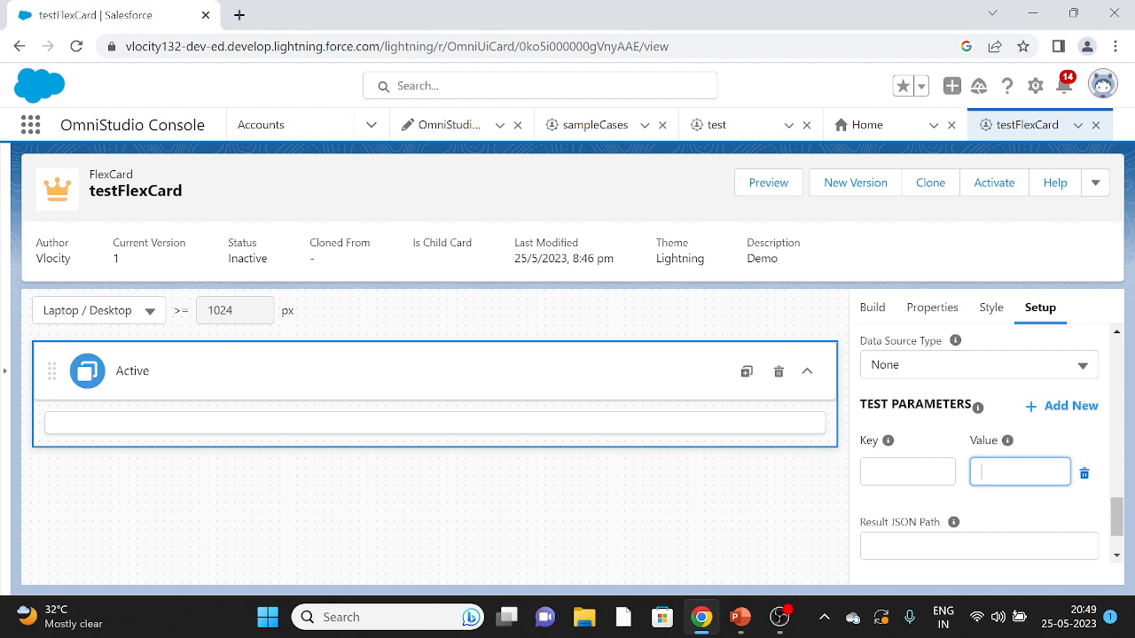
click(879, 477)
click(924, 455)
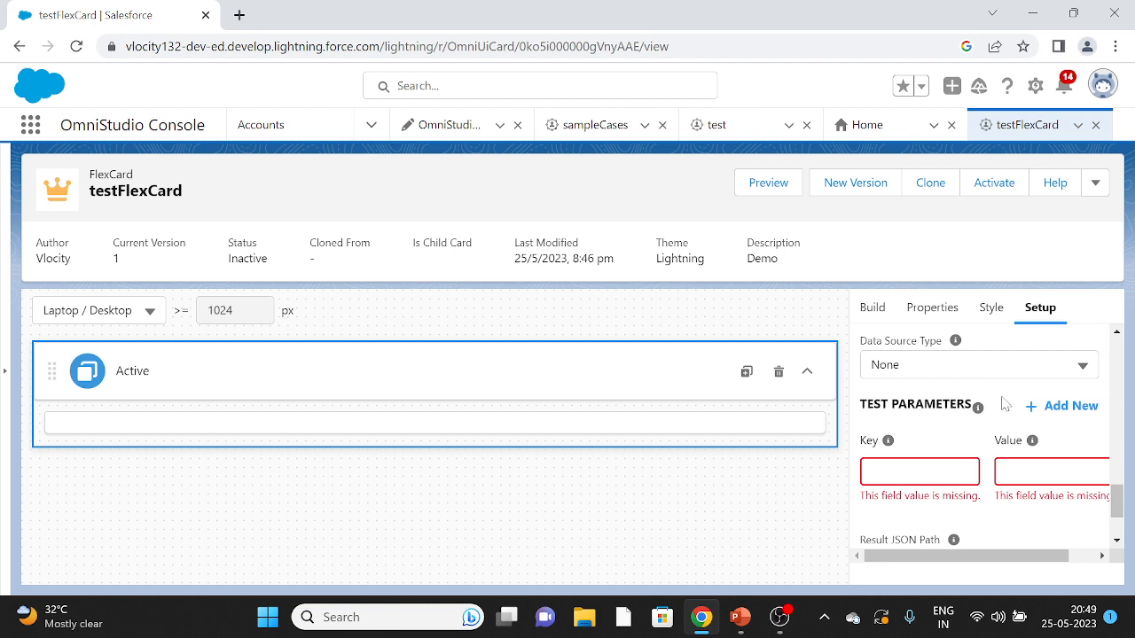
drag(989, 557, 1013, 557)
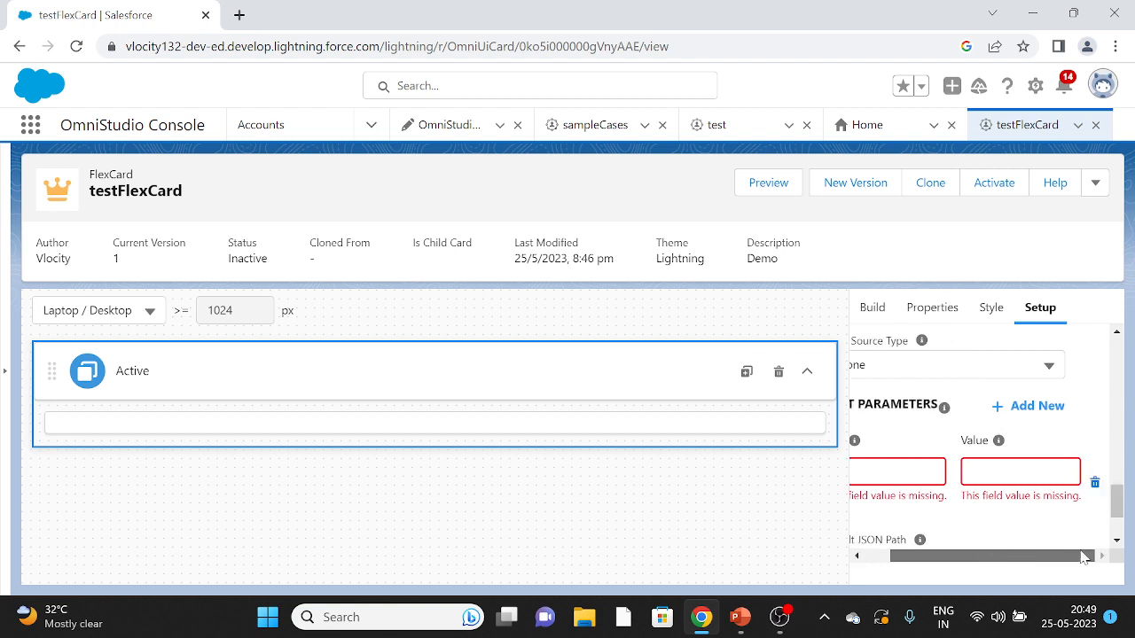
click(1095, 481)
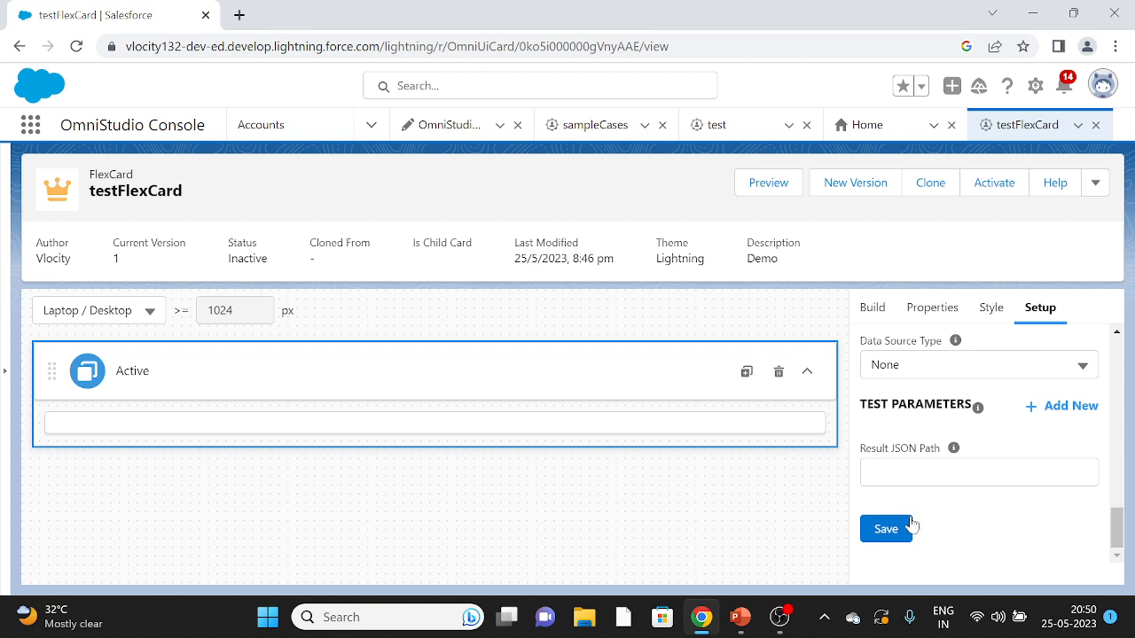
mouse_move(953, 448)
scroll(937, 393, up, 8)
scroll(919, 381, up, 1)
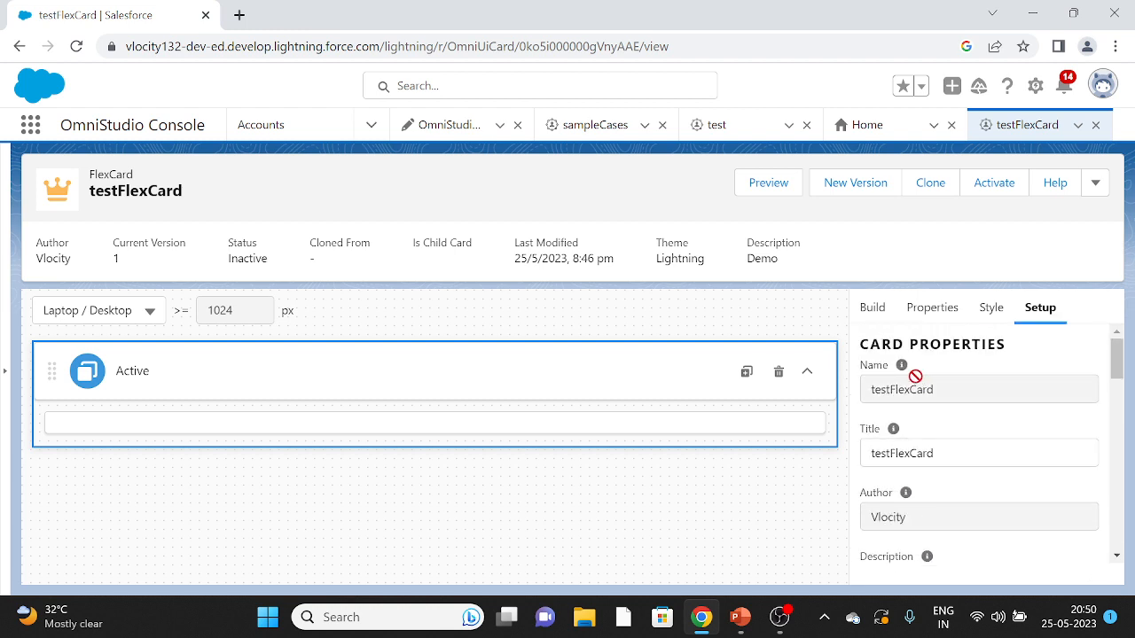